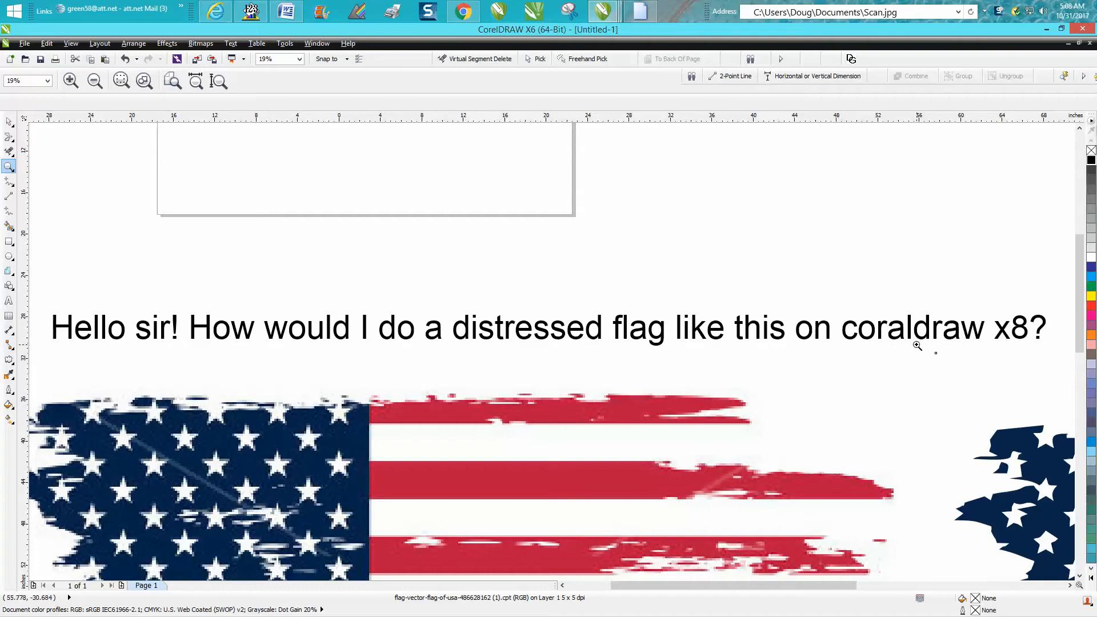
- Examine the distressed reference flag and its vector copy, comparing their star fields and ragged stripe edges
right_click(811, 372)
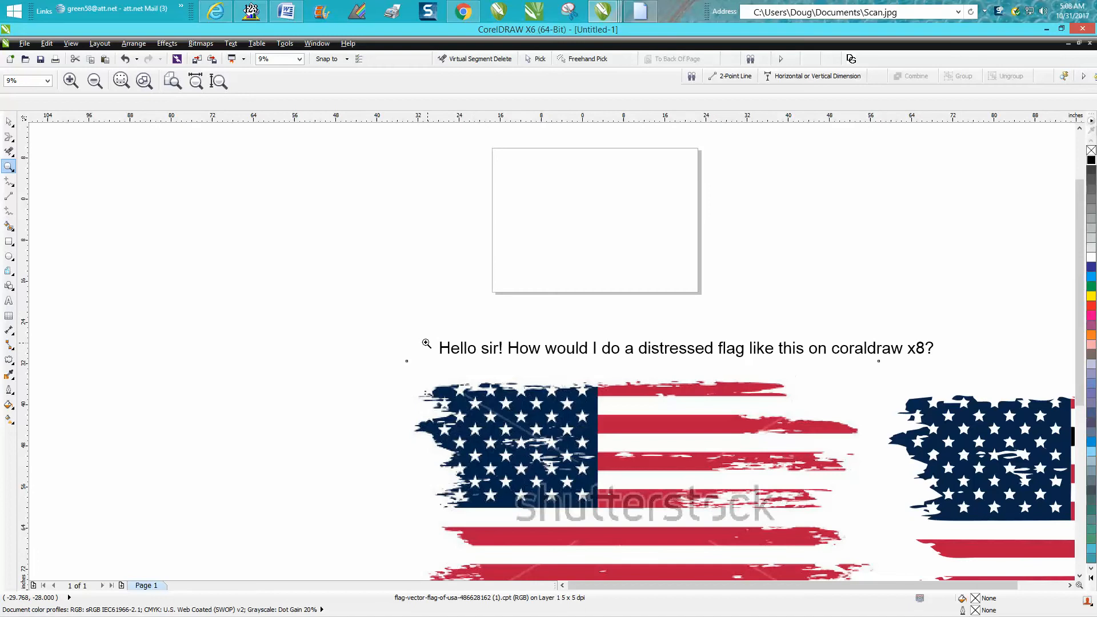
drag(408, 333, 875, 527)
right_click(730, 494)
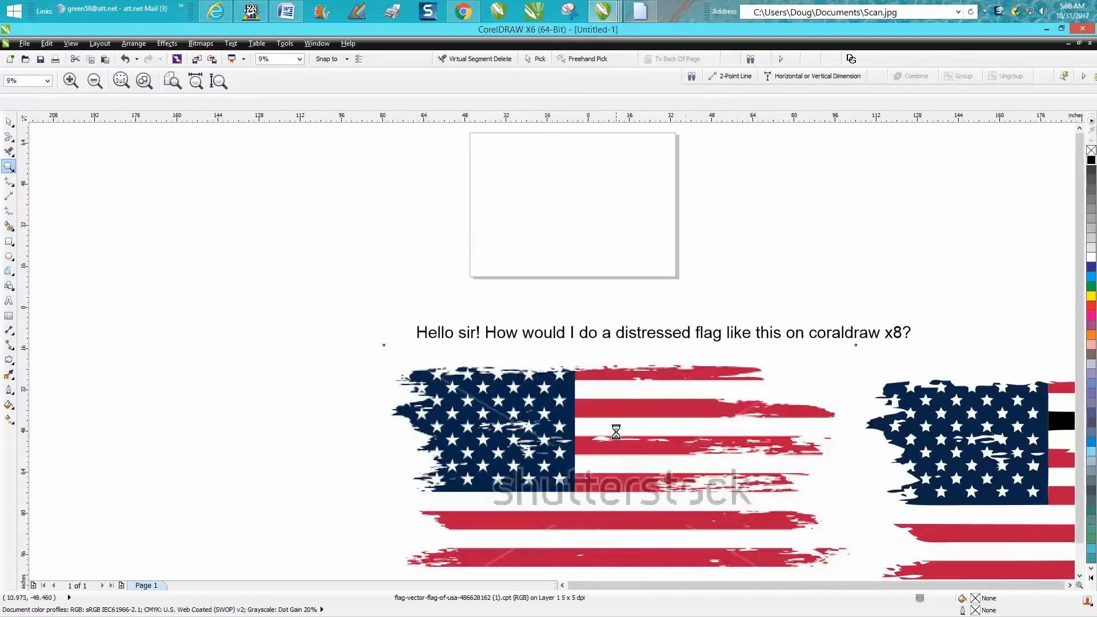
right_click(616, 433)
drag(477, 386, 763, 542)
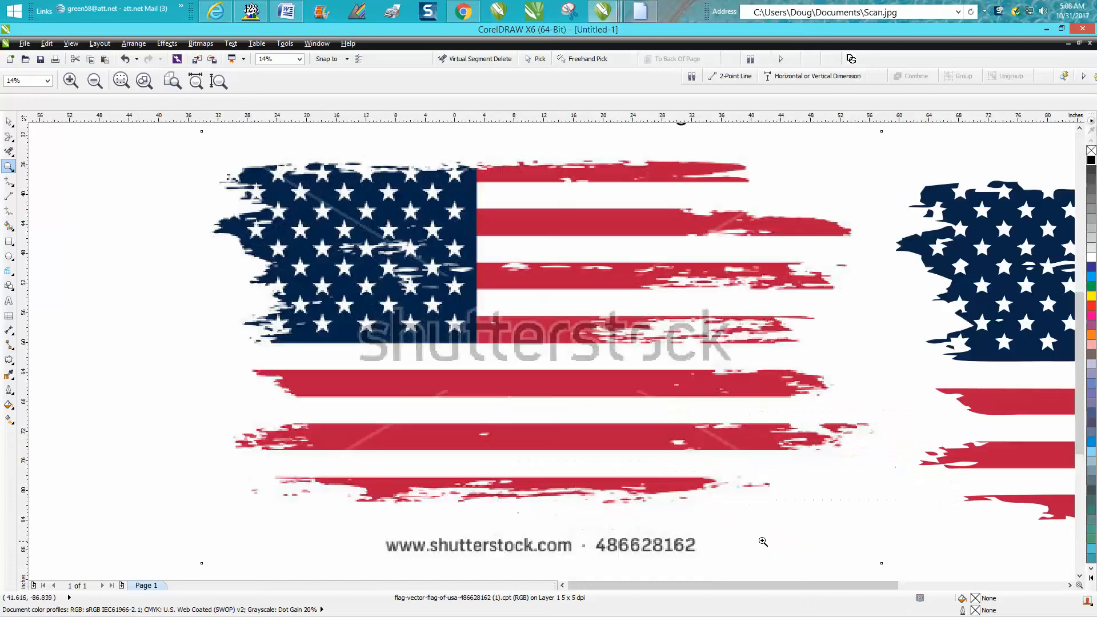
right_click(566, 476)
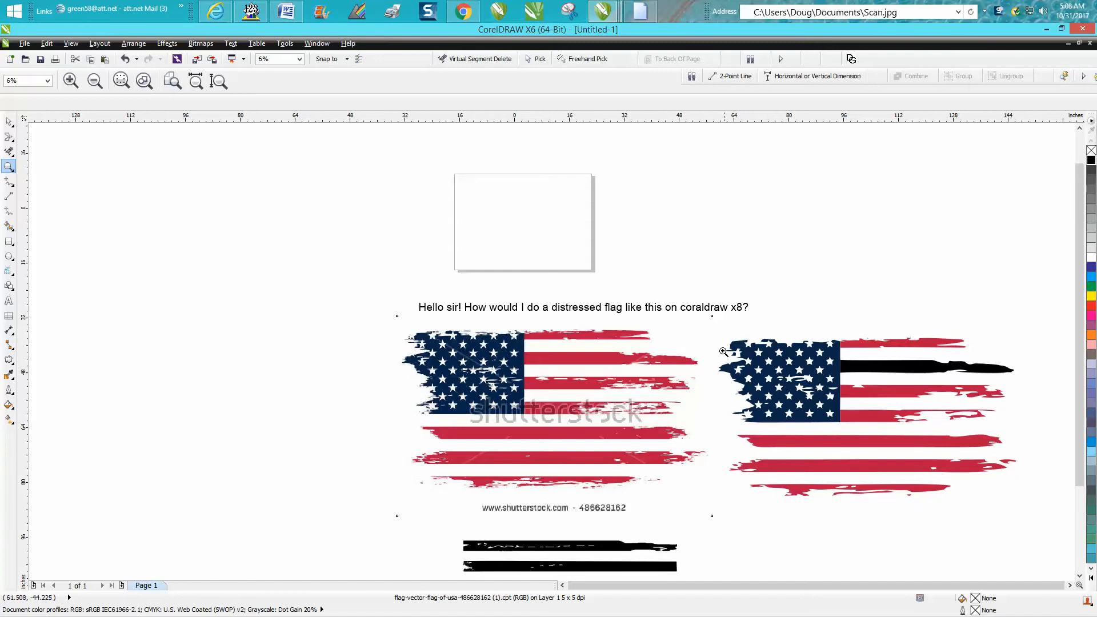
drag(715, 337, 1038, 521)
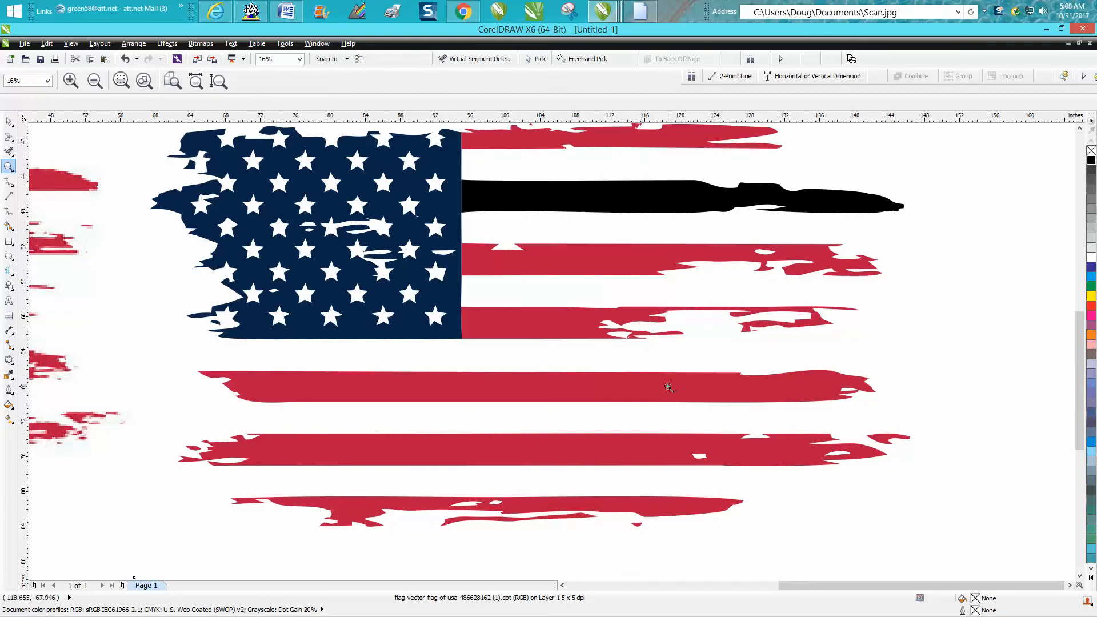
right_click(609, 370)
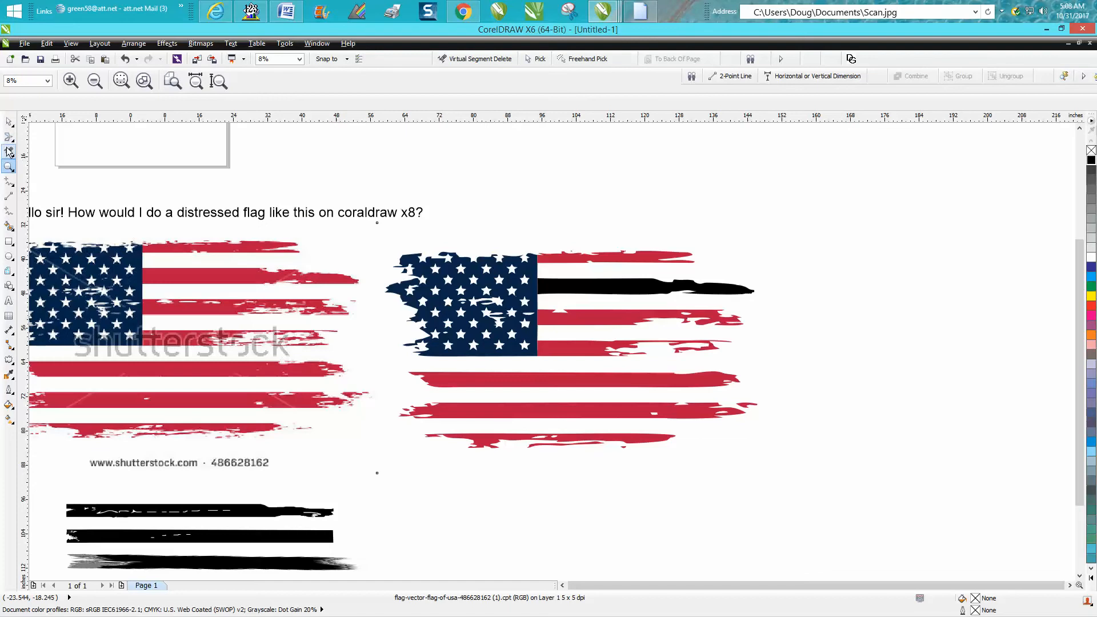
drag(384, 248, 814, 473)
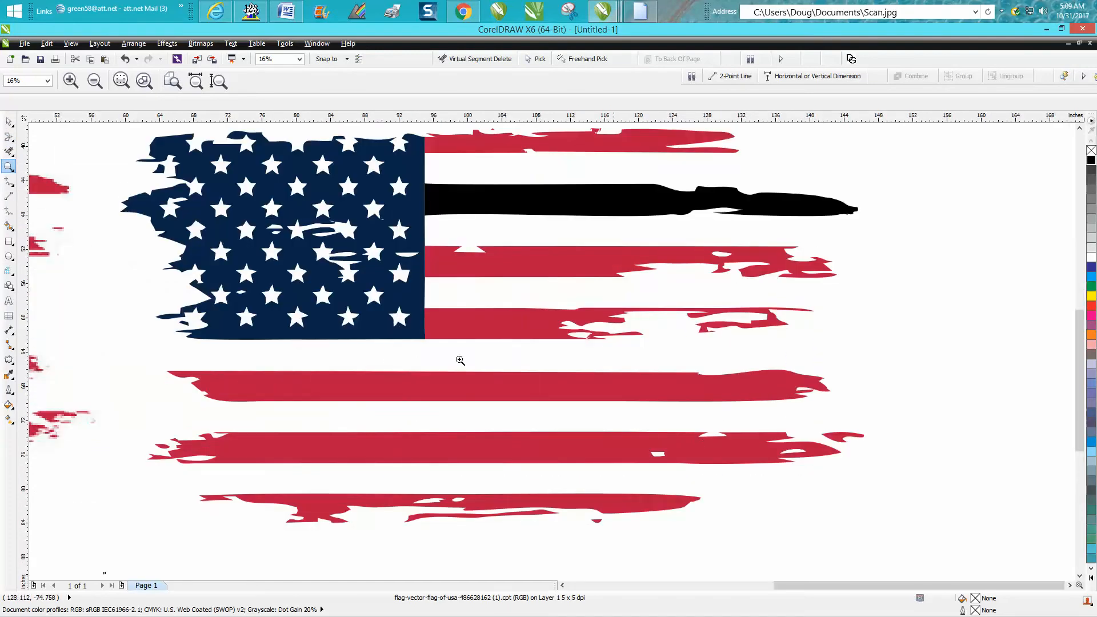
- Try a black fill on the vector flag's blue star field, and undo it
click(9, 122)
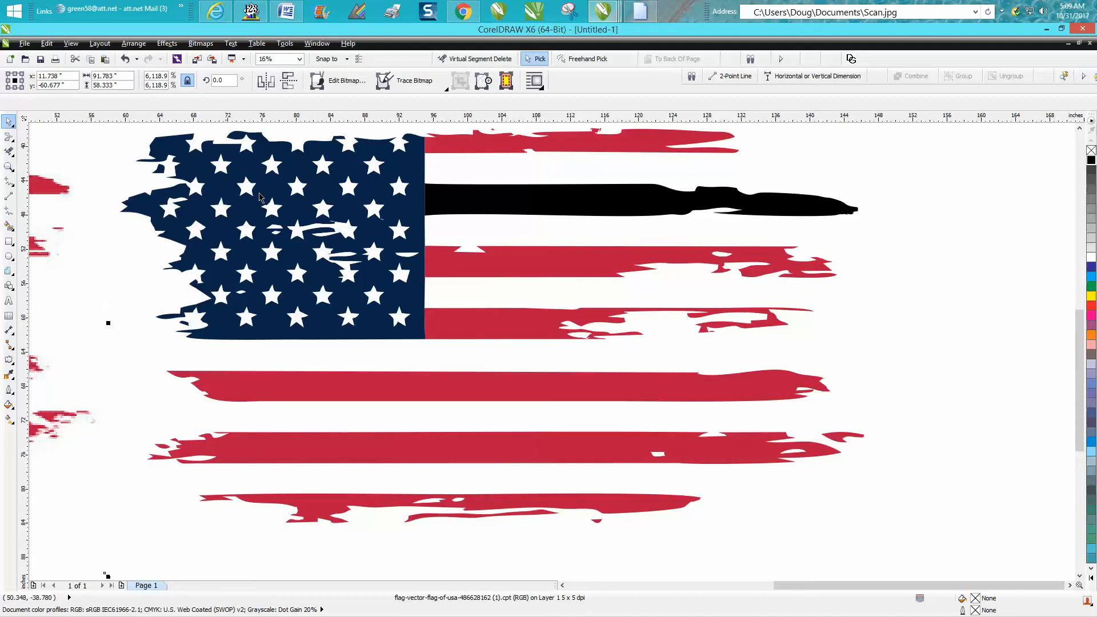
click(372, 198)
click(1091, 161)
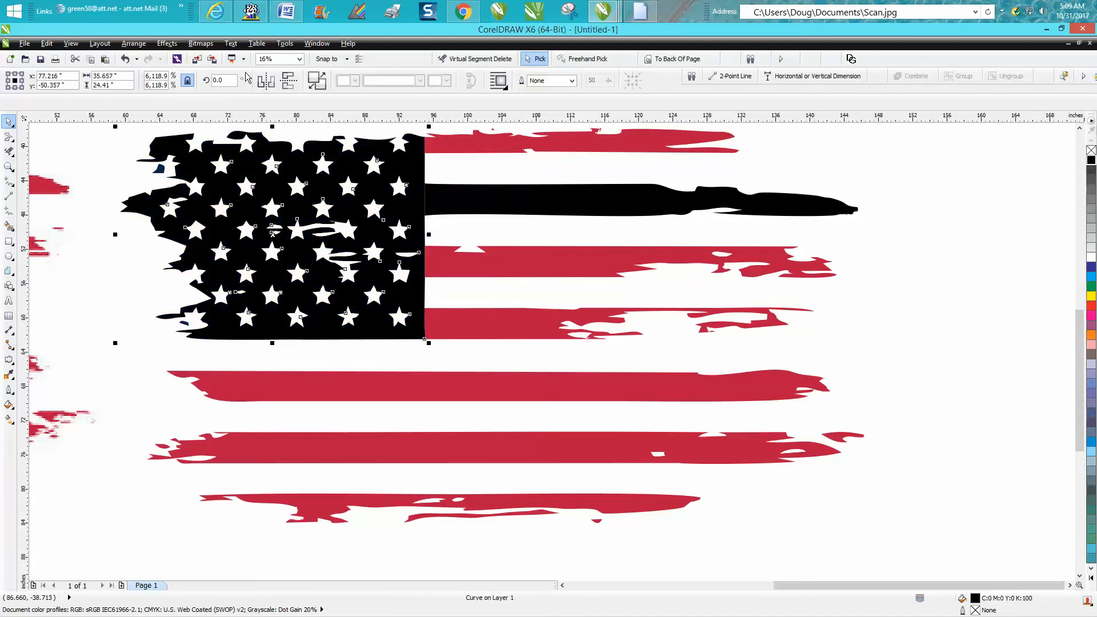
click(126, 59)
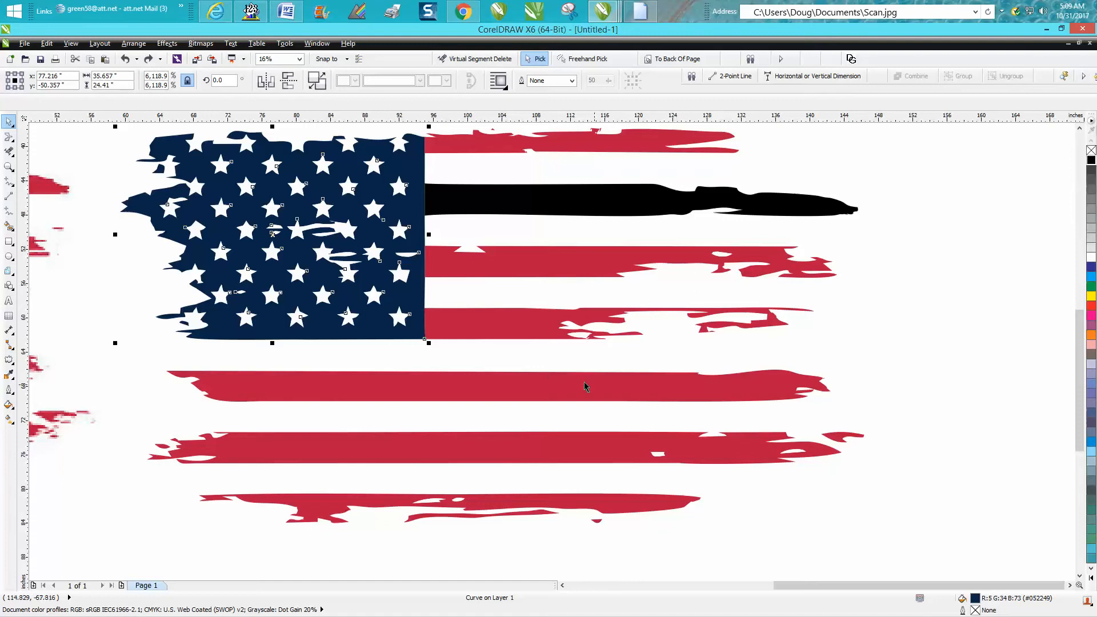
- Examine a red stripe of the vector flag and the black distressed sample stripes below the reference flag
click(561, 388)
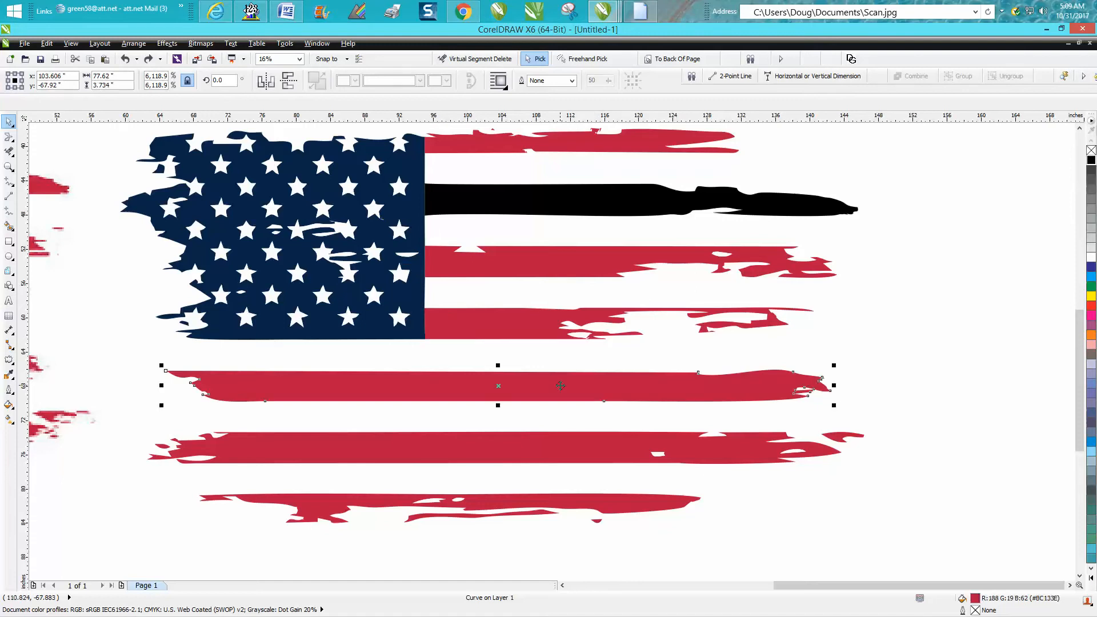
scroll(560, 383, down, 1)
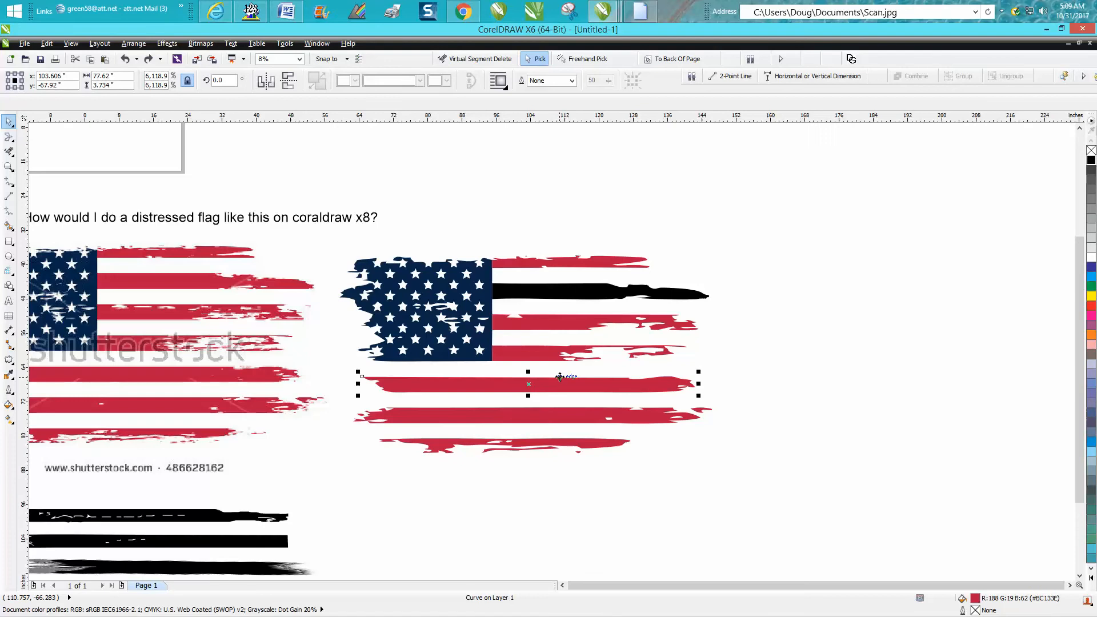
scroll(560, 377, down, 1)
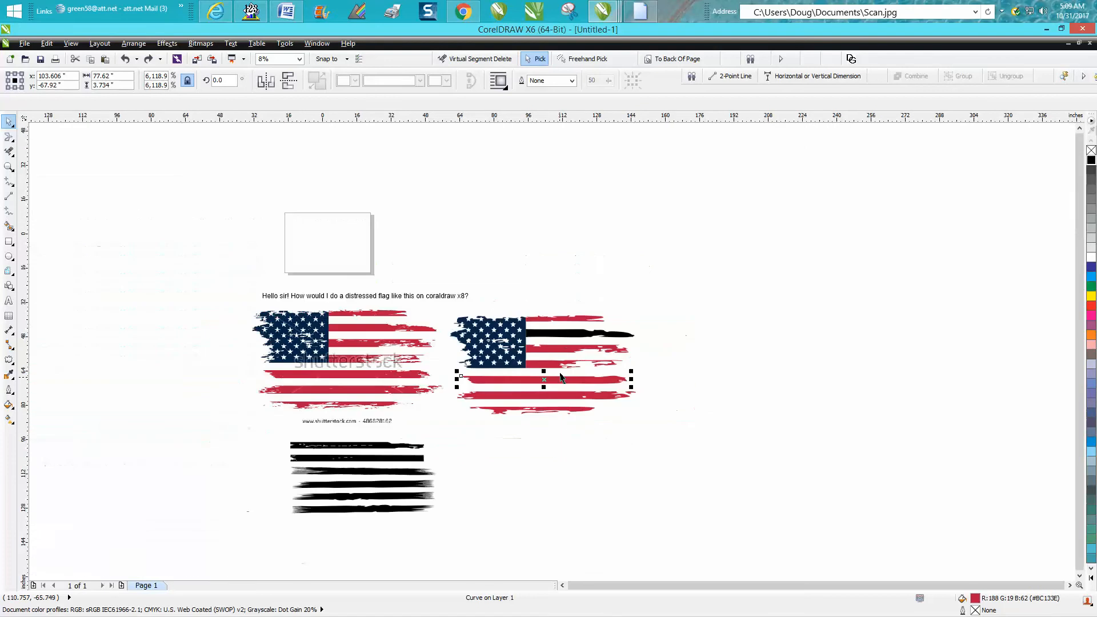
click(9, 167)
mouse_move(274, 430)
mouse_down()
mouse_move(424, 519)
mouse_move(474, 522)
mouse_up()
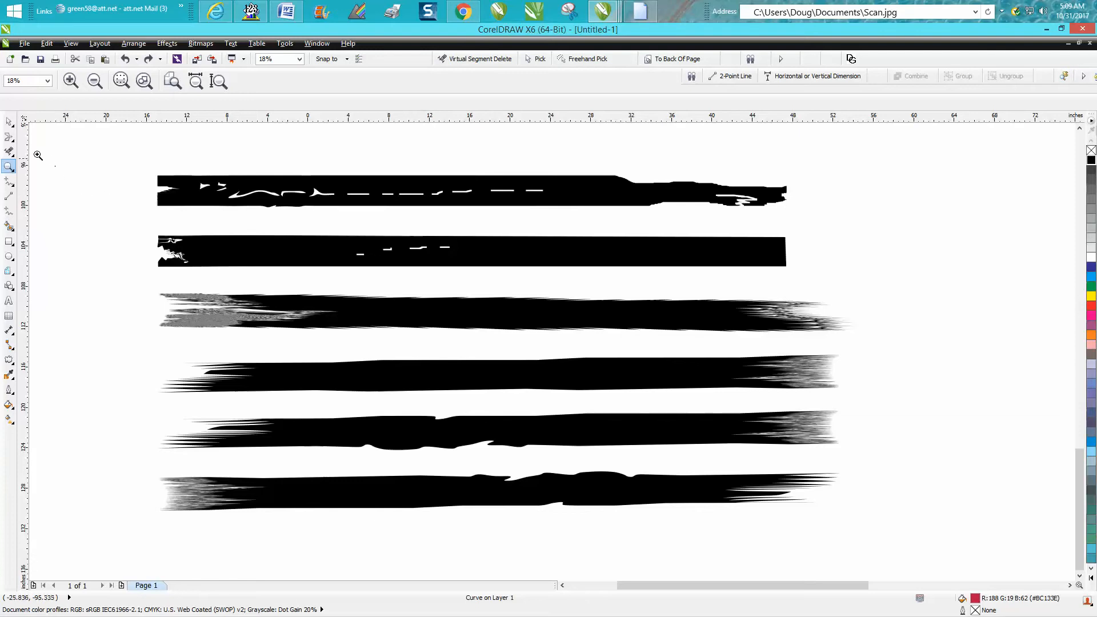
- Draw a long rectangle about 64.7 by 3 inches directly below the last black sample stripe
click(8, 126)
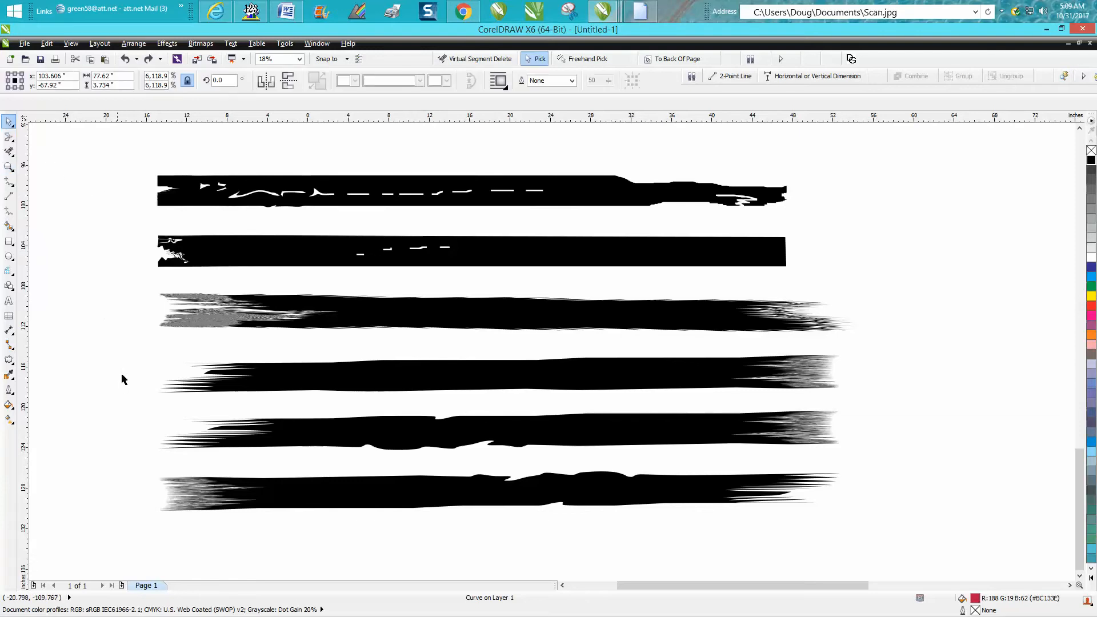
click(11, 244)
drag(171, 523, 825, 554)
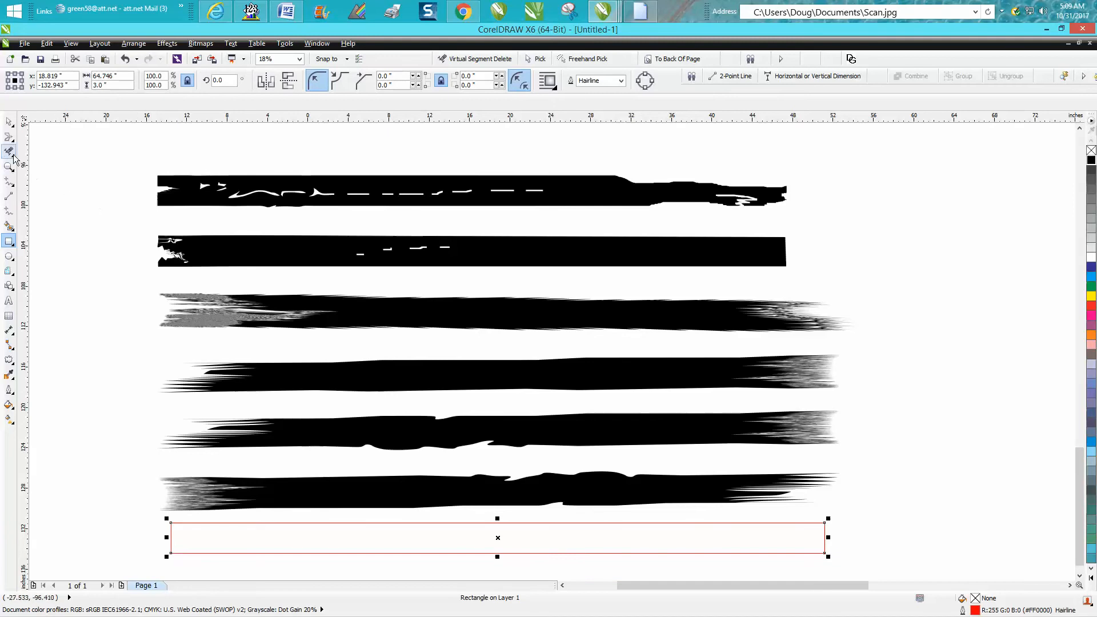
- Use Smart Fill to create a black-filled shape inside the red-outlined rectangle
click(10, 229)
click(125, 80)
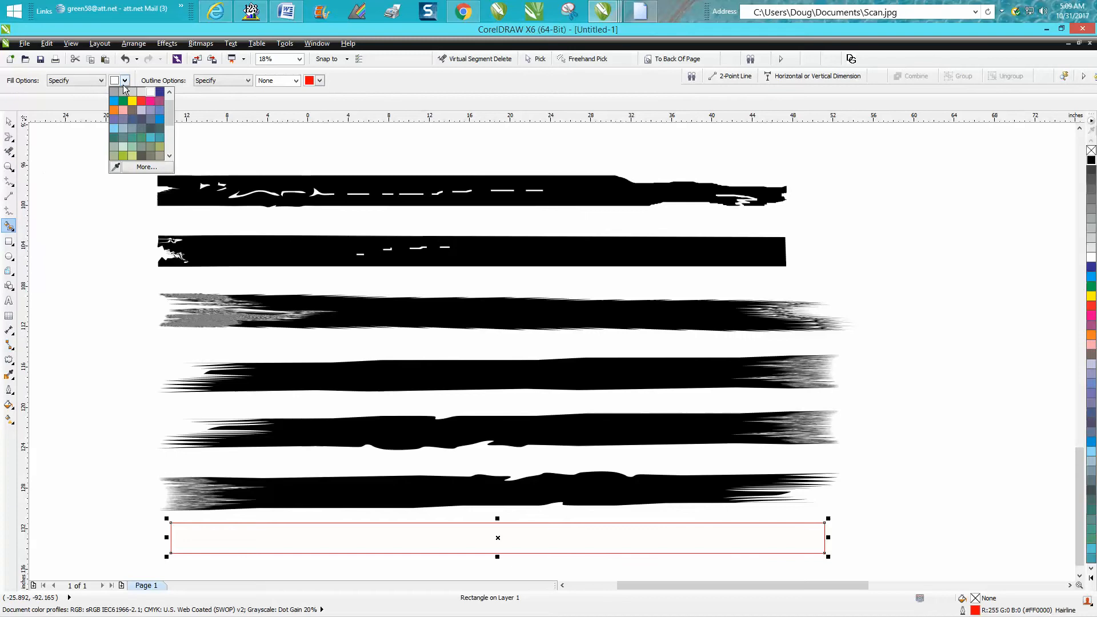
scroll(114, 96, up, 1)
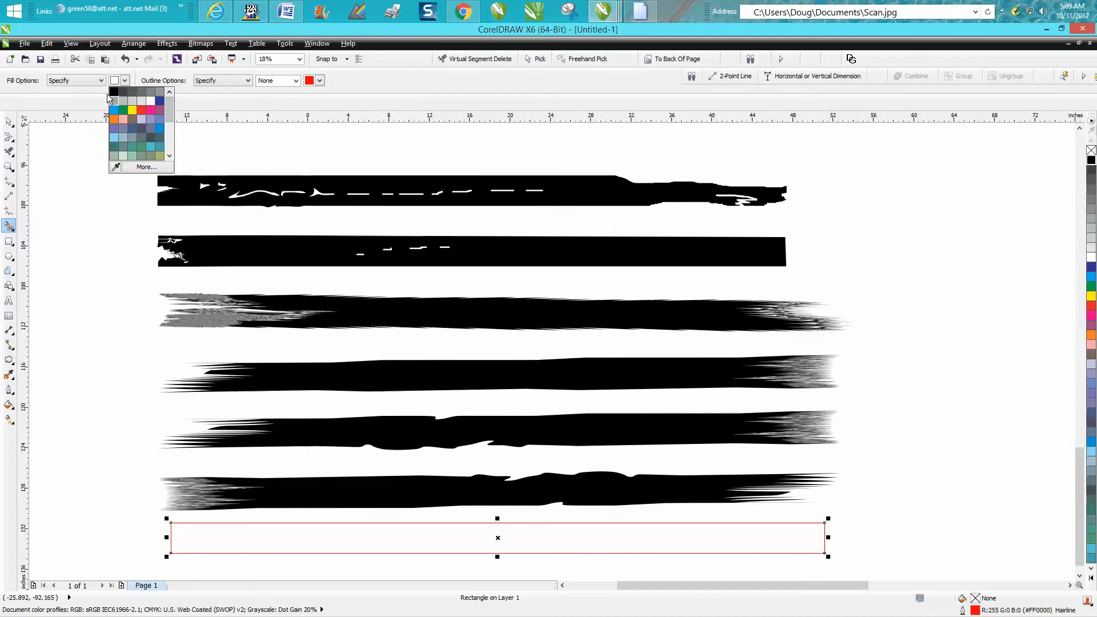
click(113, 91)
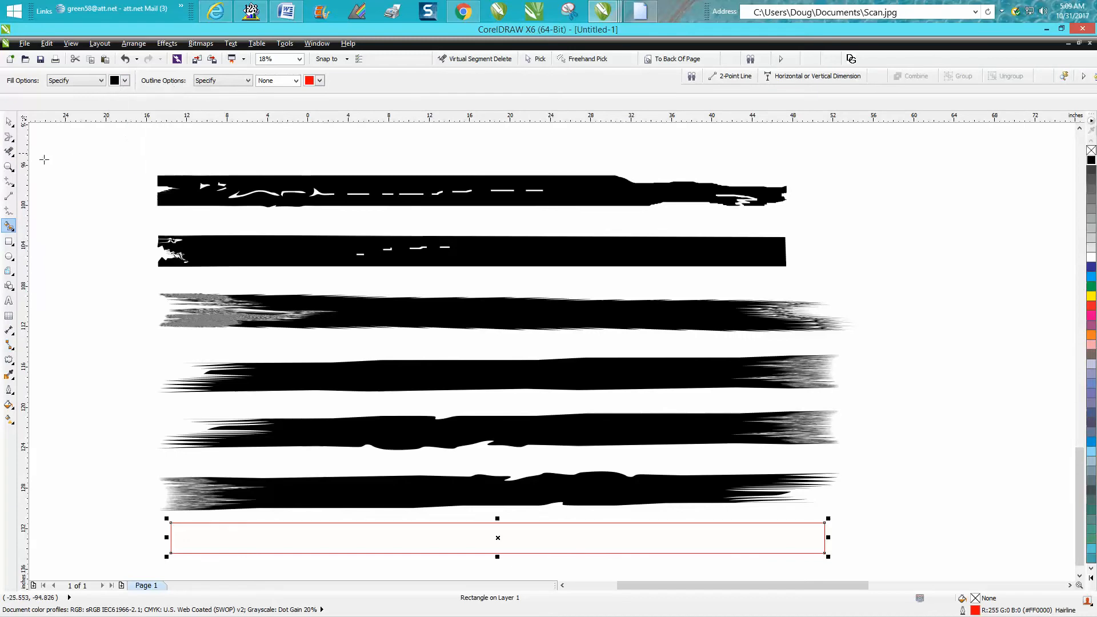
click(321, 532)
key(space)
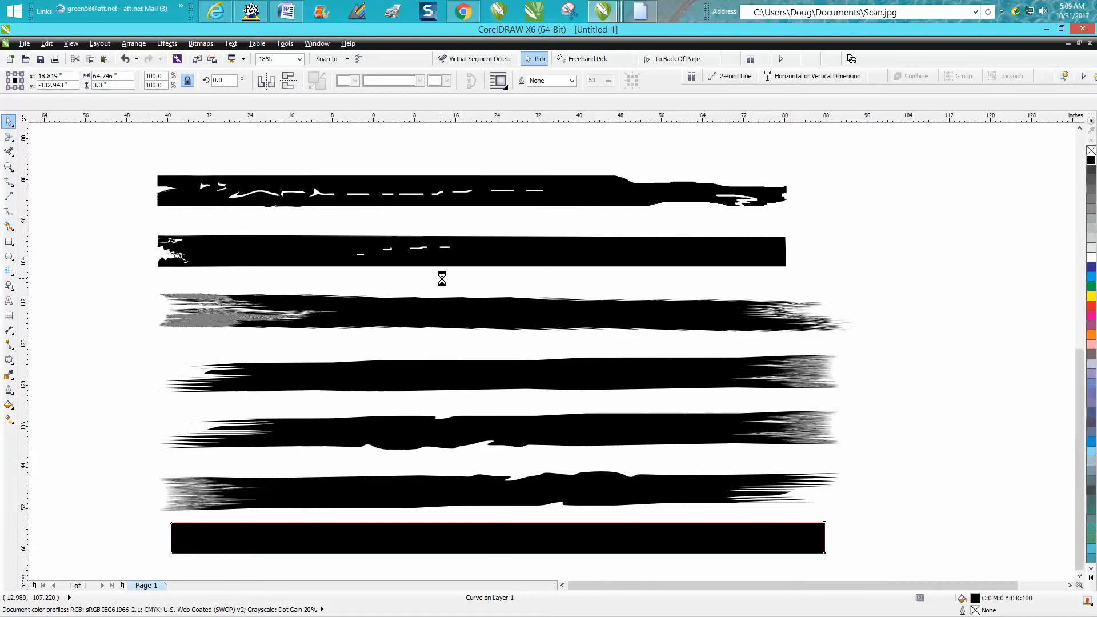
- Move the black bar down clear of the red-outlined rectangle and delete that rectangle
scroll(440, 277, down, 1)
drag(471, 410, 470, 435)
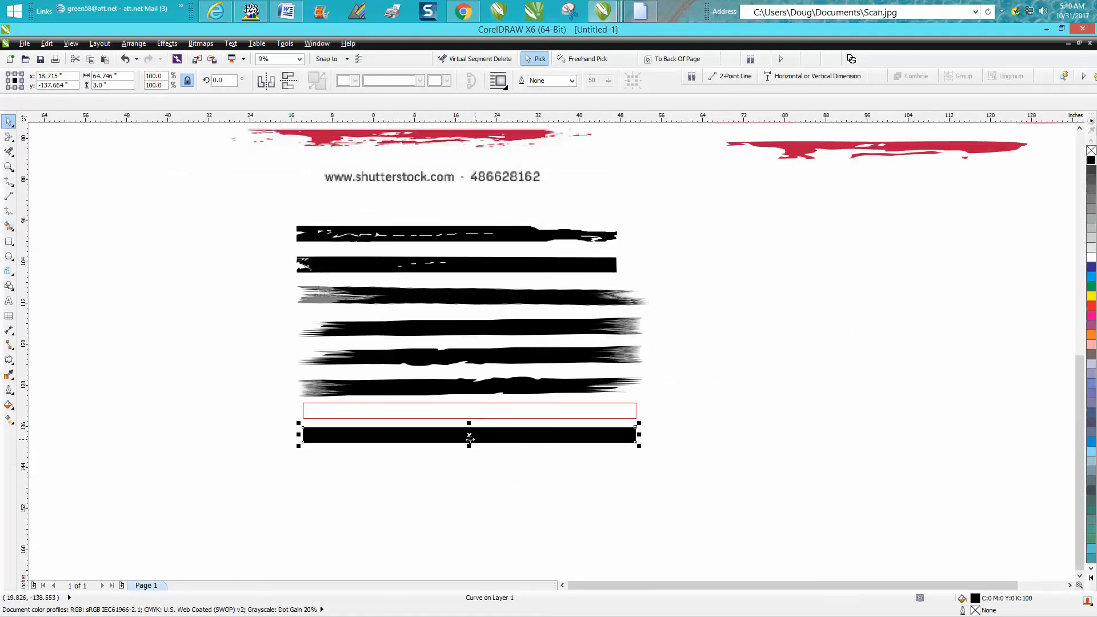
click(440, 417)
key(Delete)
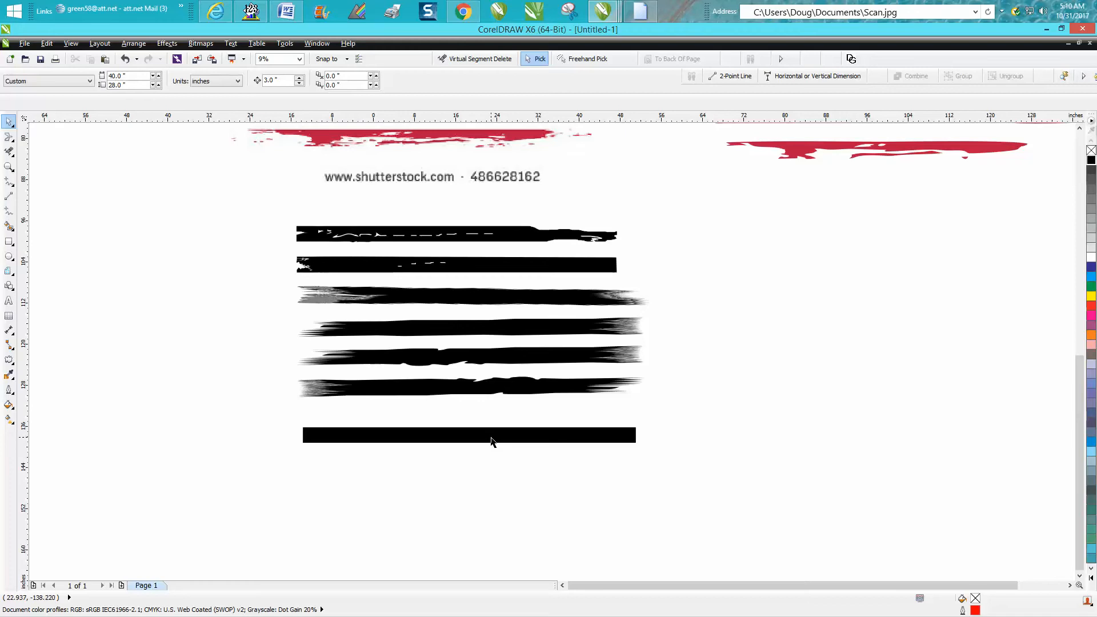
- Erase thin jagged notches into the left end of the black bar with the Eraser at 0.11 inch
click(9, 166)
drag(255, 369, 686, 507)
click(8, 122)
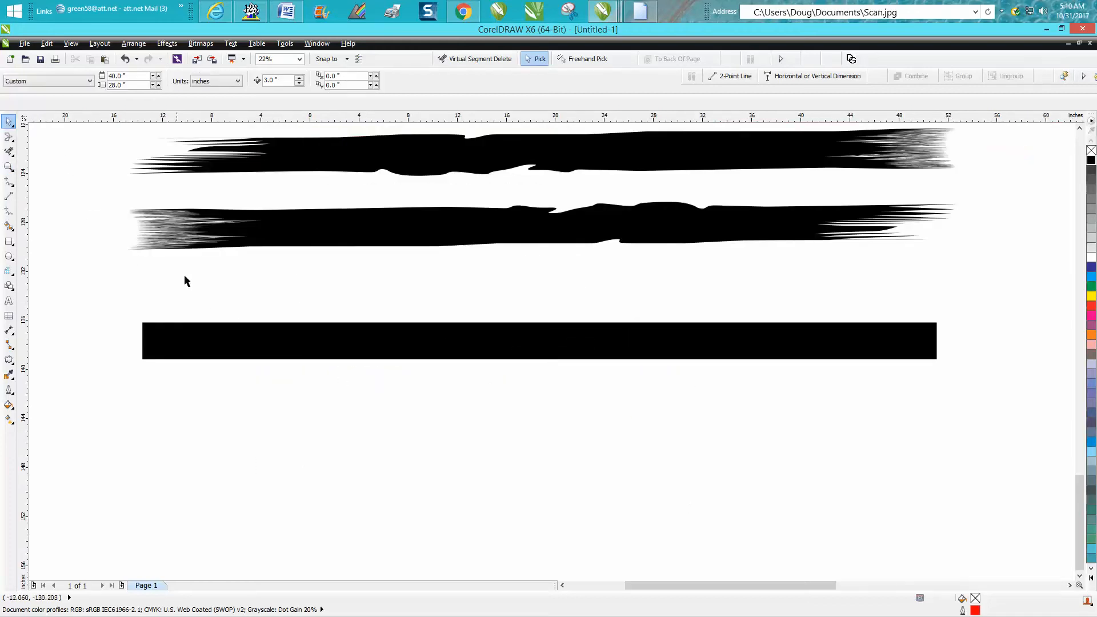
click(15, 156)
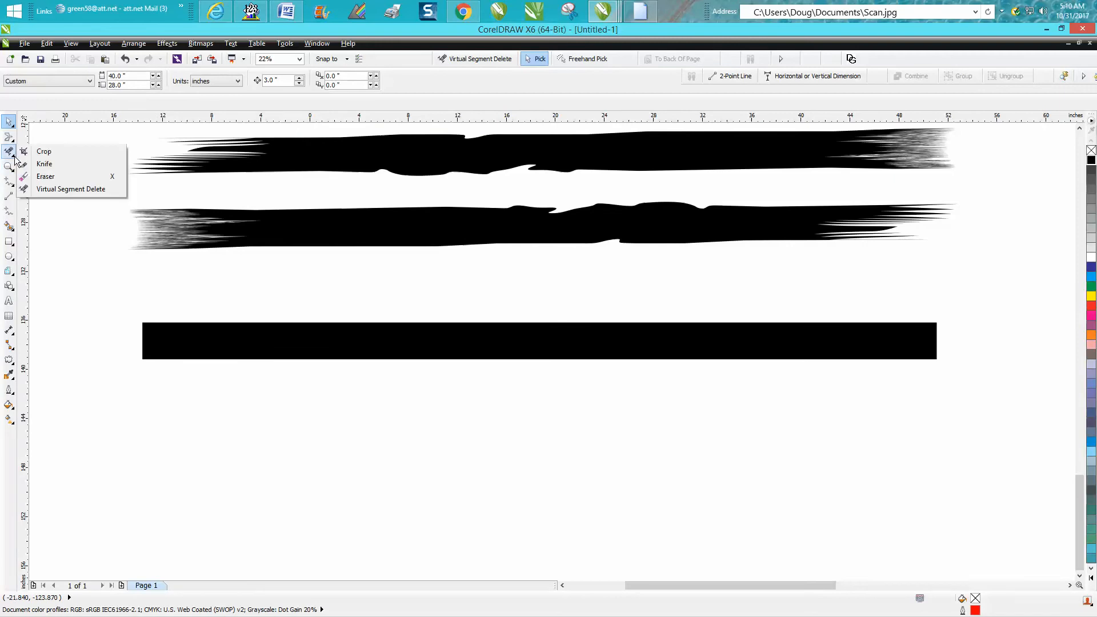
click(47, 177)
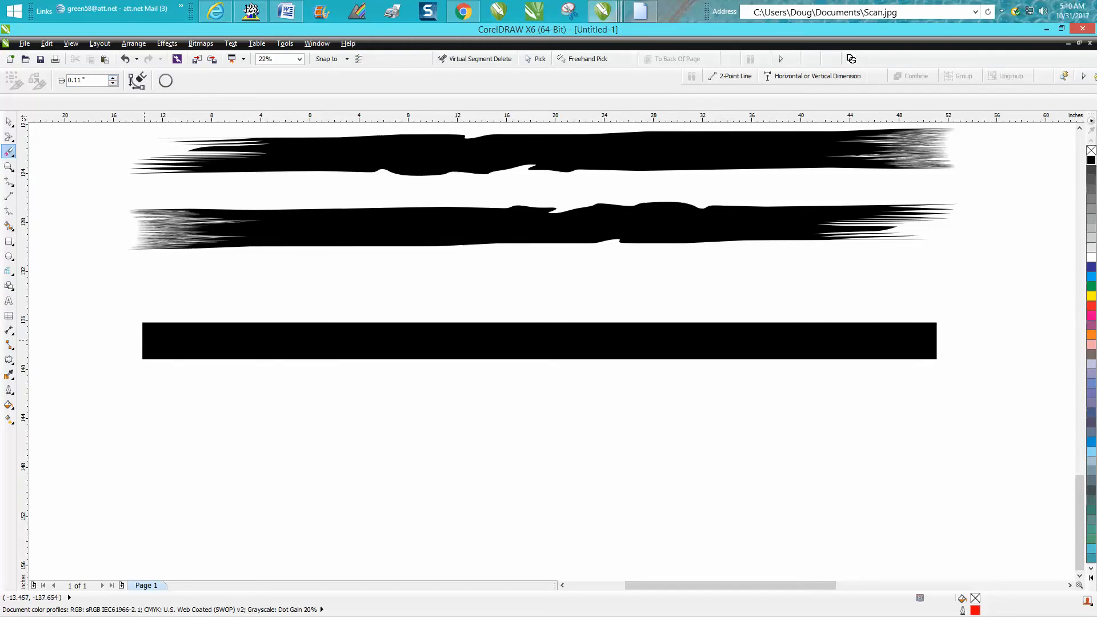
click(144, 340)
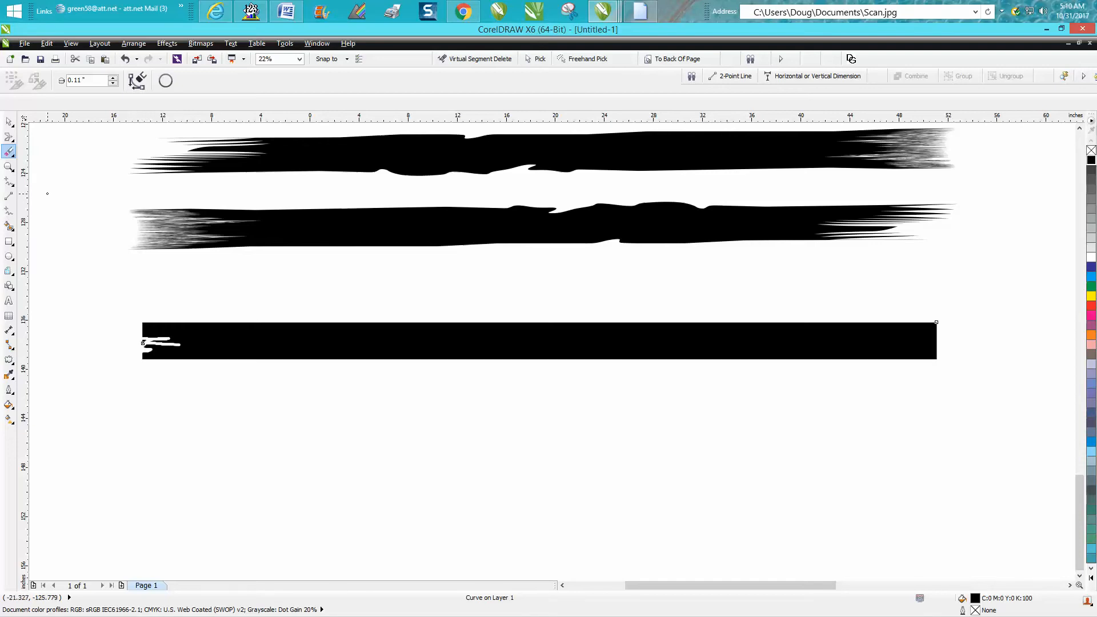
- Break the erased bar's curve apart and delete the small loose fragment at its left end
click(9, 167)
drag(134, 303, 250, 375)
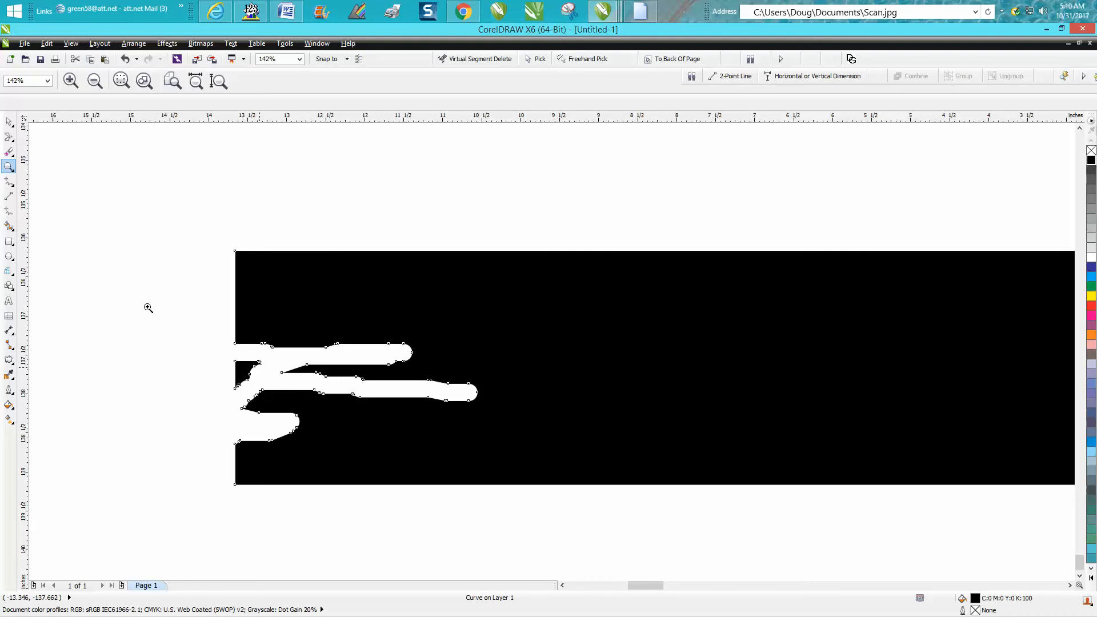
click(9, 122)
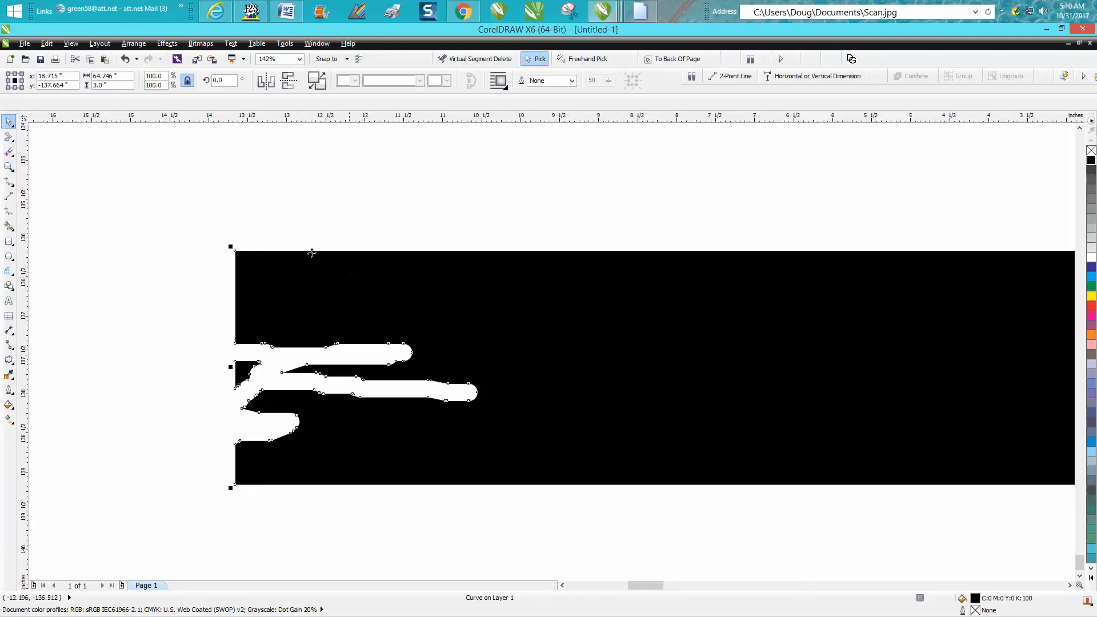
click(137, 45)
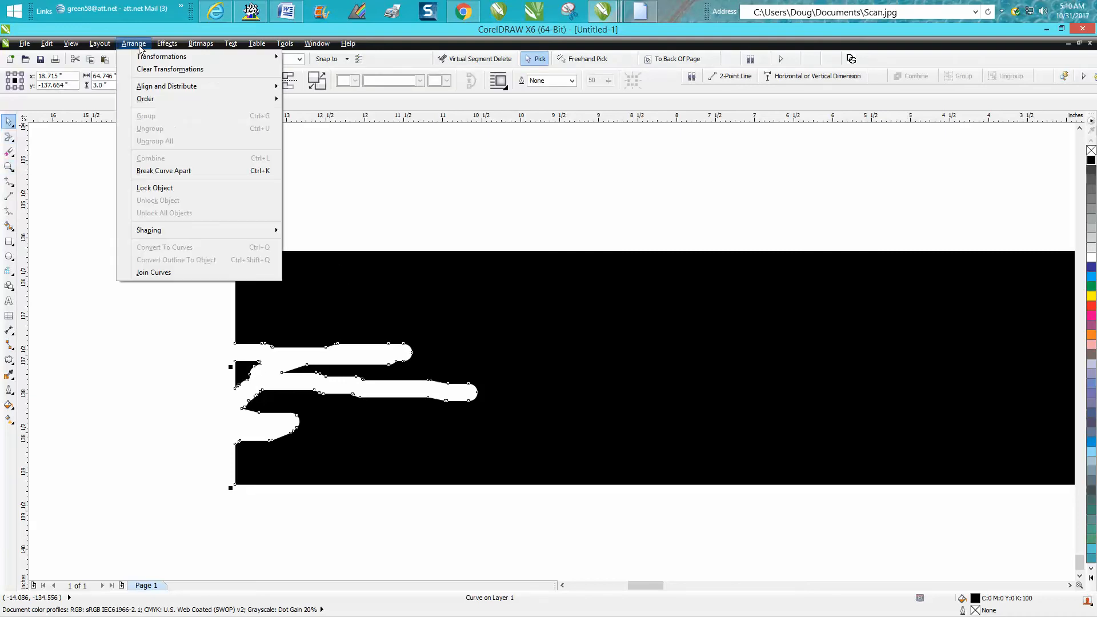
click(166, 170)
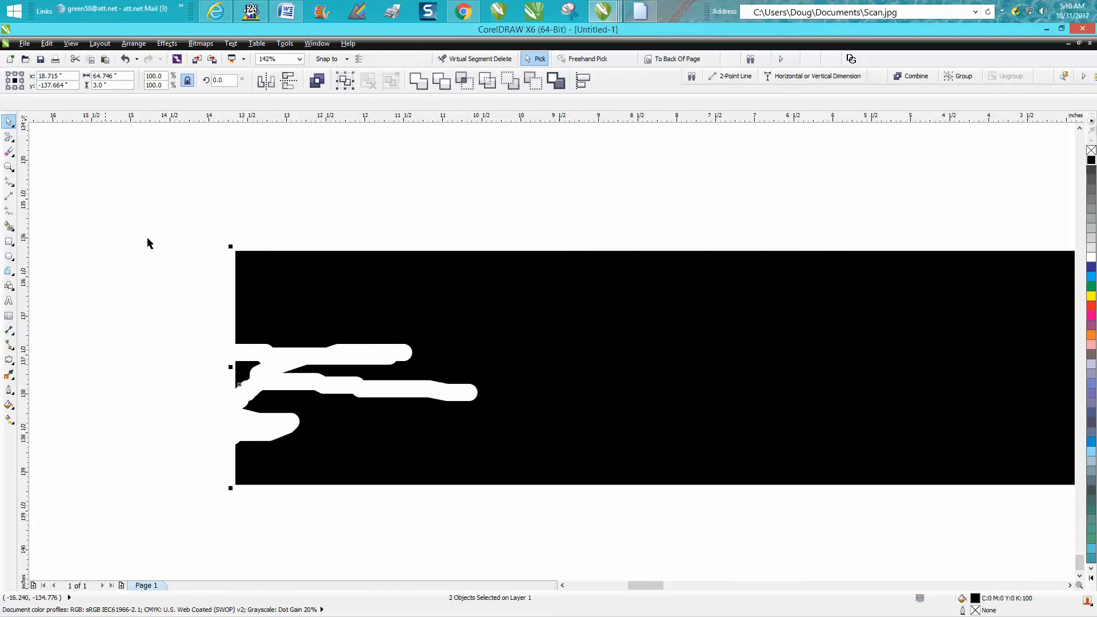
click(178, 311)
click(246, 368)
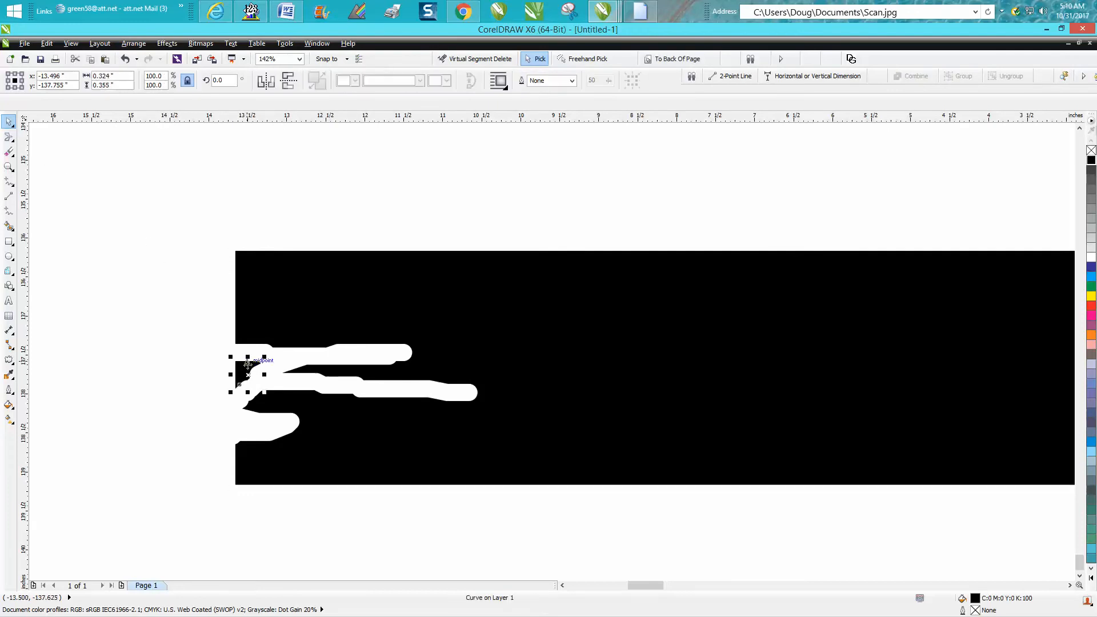
key(Delete)
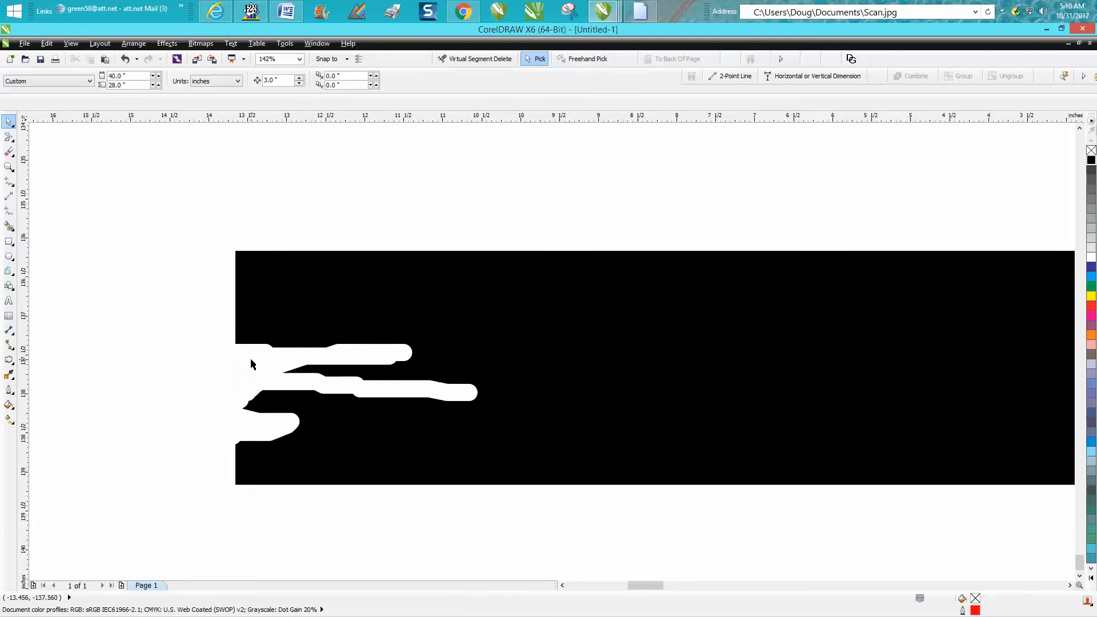
- Roughen the erased notches at the bar's left end with the Roughen Brush at a 1.0 inch nib
scroll(254, 355, down, 4)
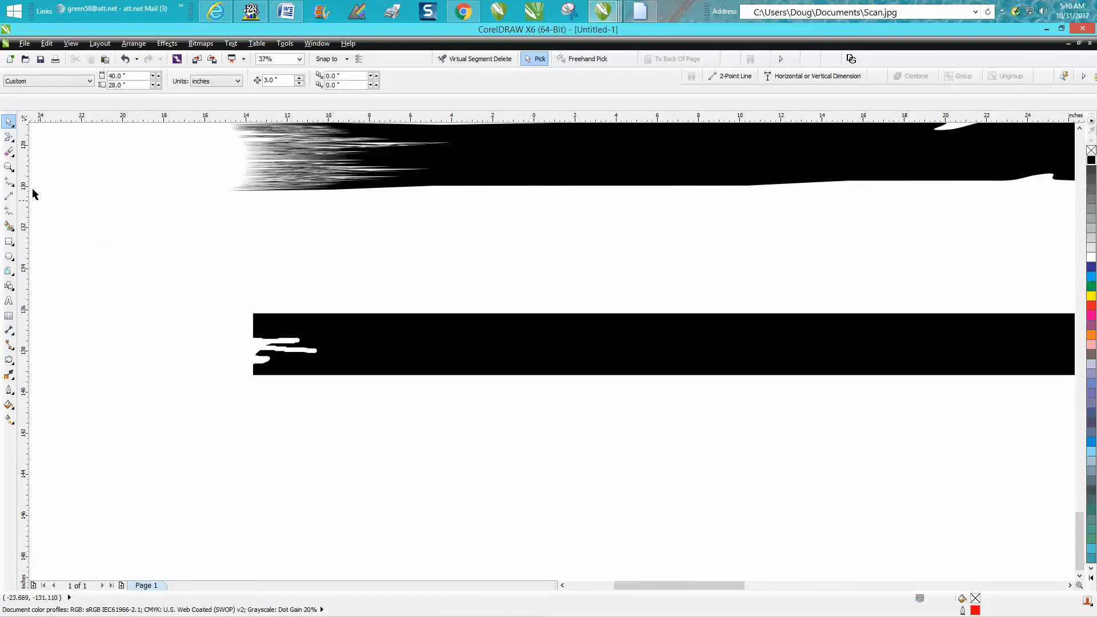
click(10, 138)
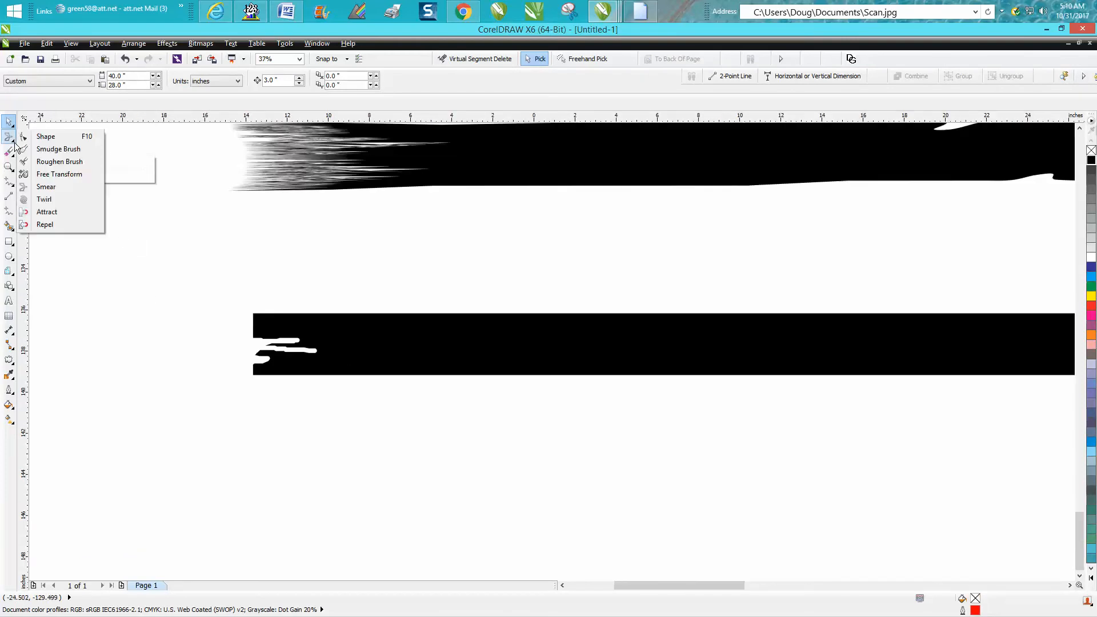
click(51, 162)
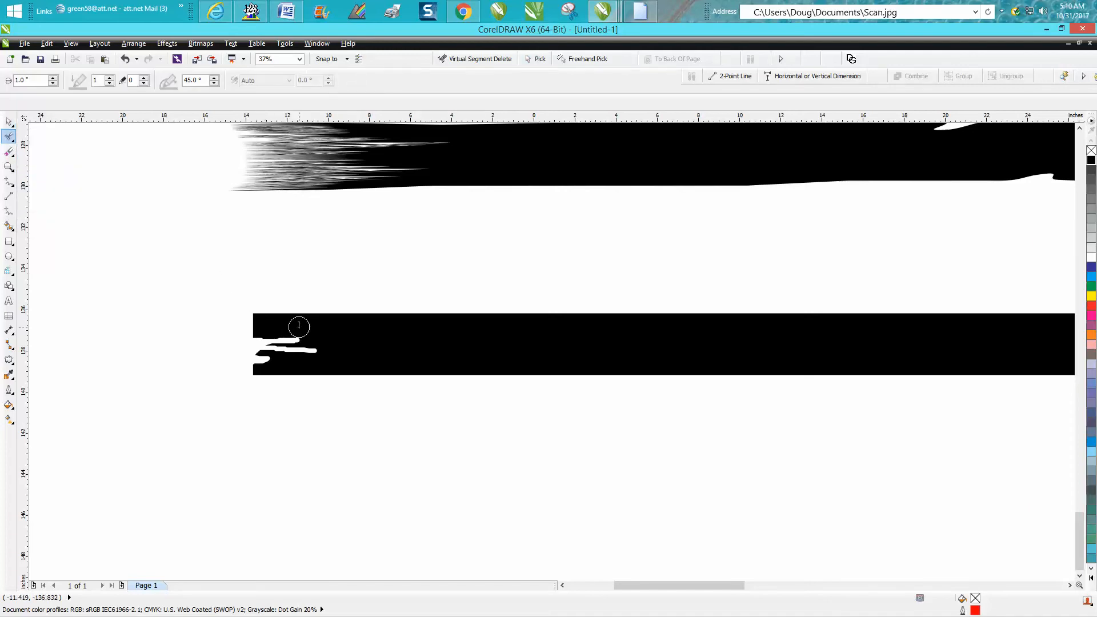
click(266, 327)
mouse_move(289, 329)
mouse_down()
mouse_move(256, 332)
mouse_move(315, 342)
mouse_move(269, 351)
mouse_up()
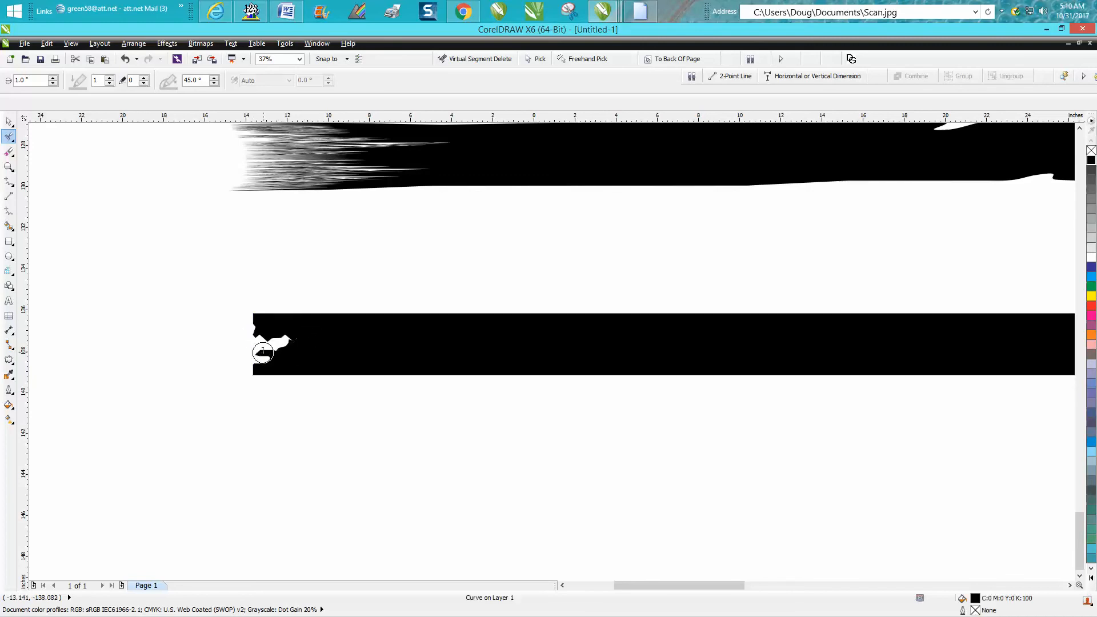
key(ctrl+z)
drag(264, 358, 256, 368)
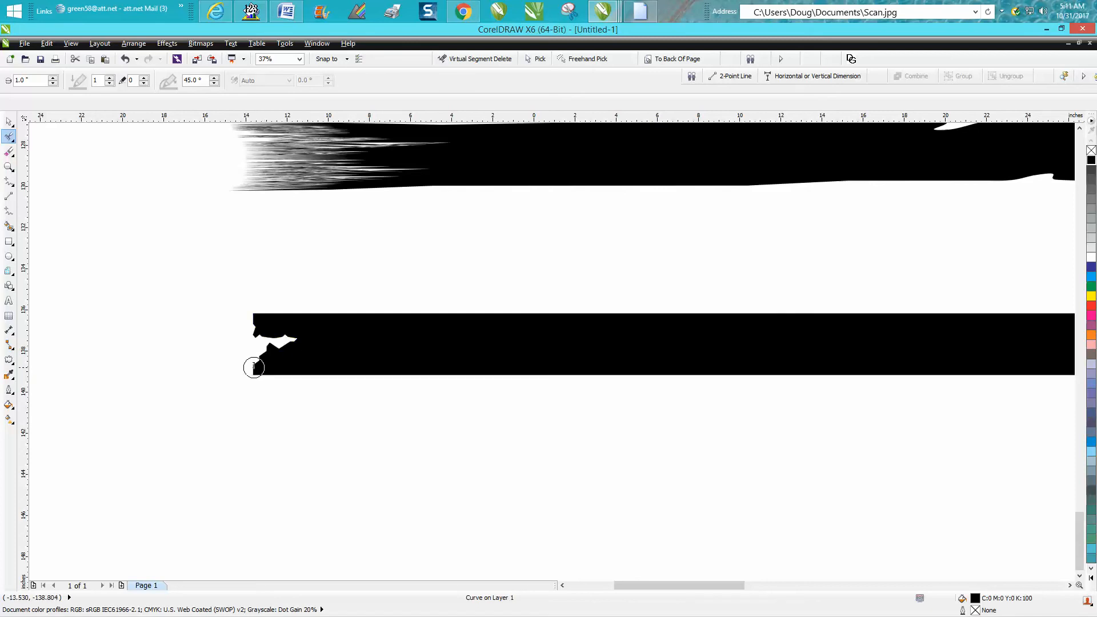
- Reshape the nodes at the inner tip of the left notch to stretch it into a long thin spike
click(14, 171)
drag(240, 307, 393, 408)
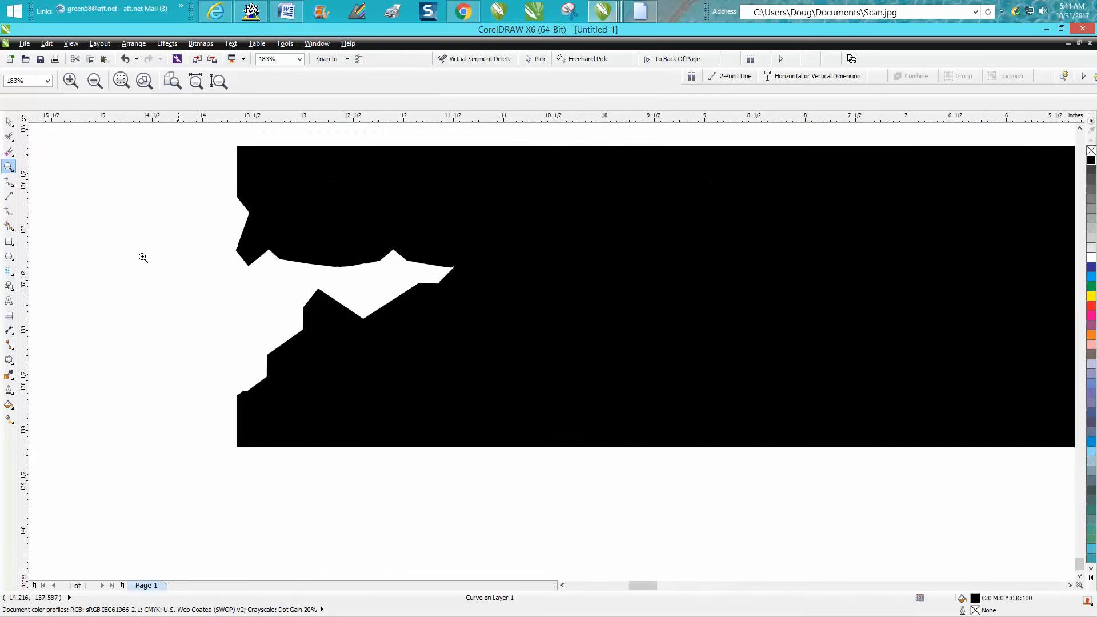
click(12, 140)
click(46, 137)
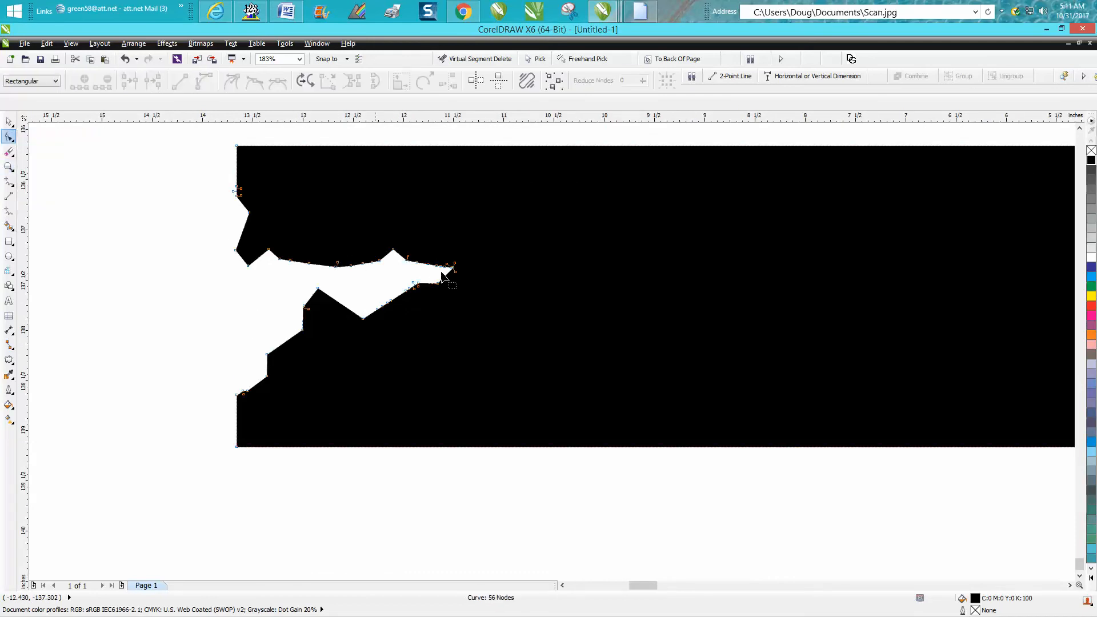
drag(444, 251, 595, 281)
click(627, 272)
drag(588, 275, 627, 265)
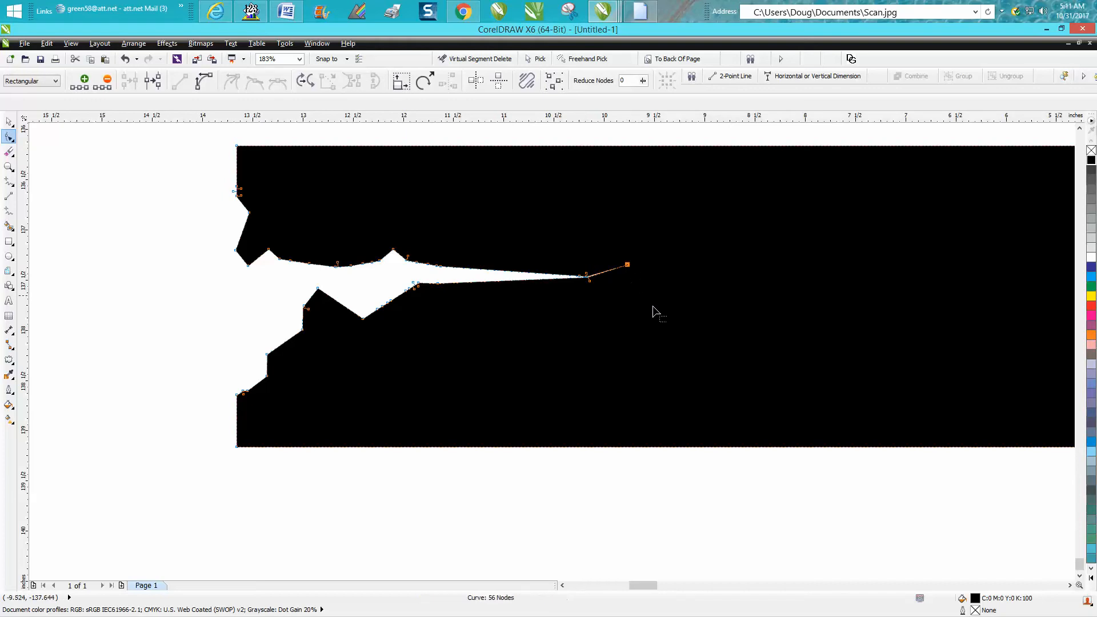
- Smear the left notch's spike into an irregular curved sliver with a pointy Smear at 1.0 inch and pressure 85
click(16, 146)
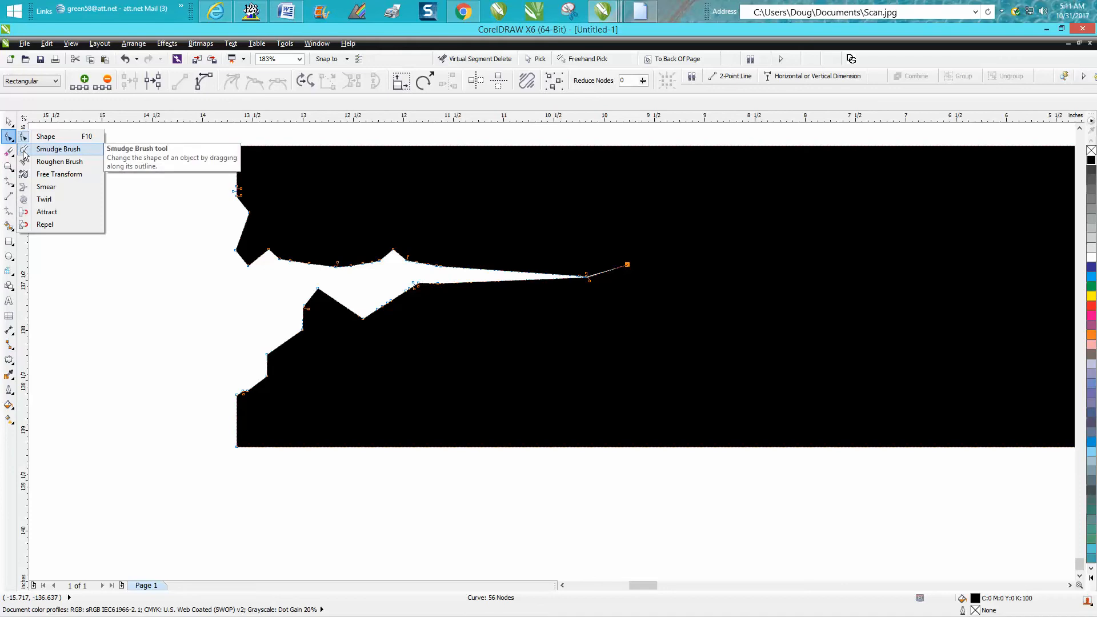
click(45, 187)
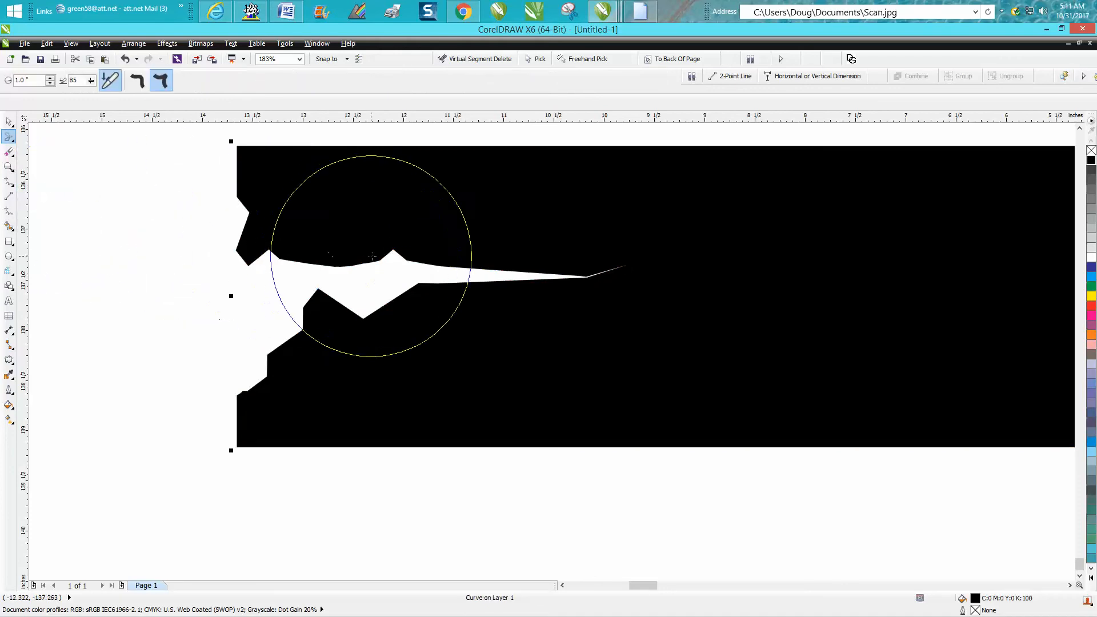
mouse_move(394, 270)
mouse_down()
mouse_move(545, 274)
mouse_move(513, 302)
mouse_up()
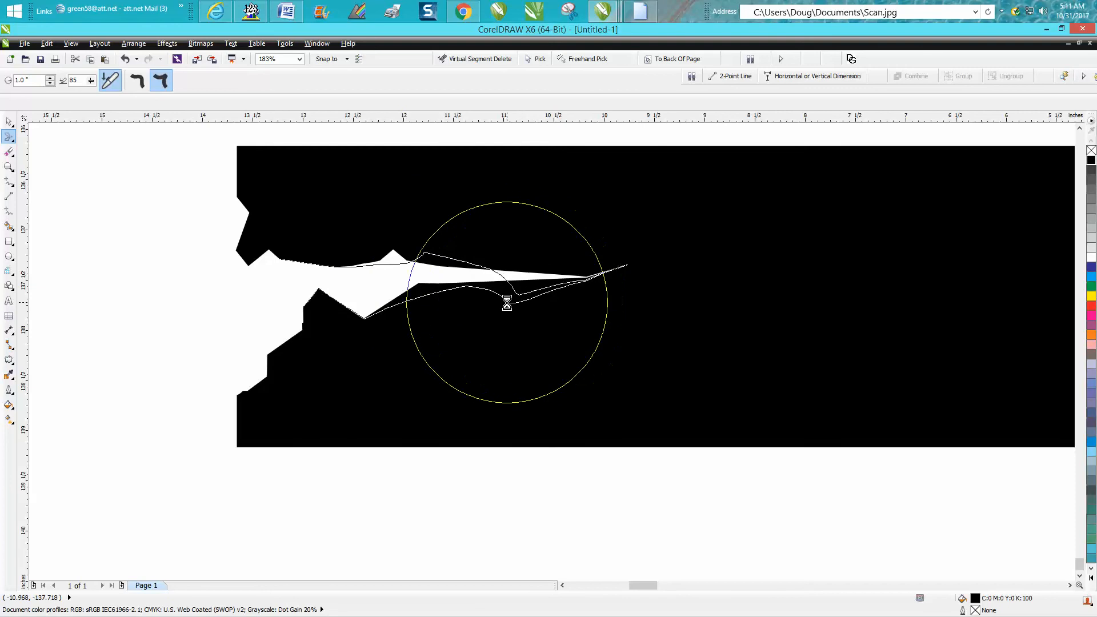
click(159, 83)
mouse_move(614, 270)
mouse_down()
mouse_move(680, 281)
mouse_move(441, 282)
mouse_move(418, 298)
mouse_move(480, 343)
mouse_up()
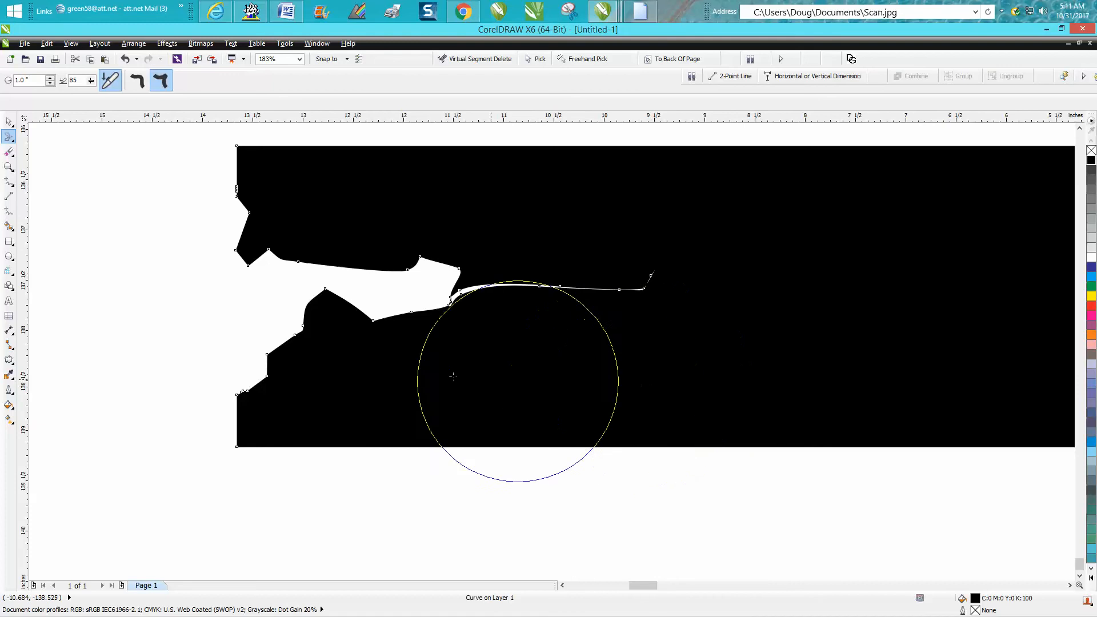
- Move a node on the upper edge of the smeared sliver upward to widen the sliver
click(13, 144)
click(36, 136)
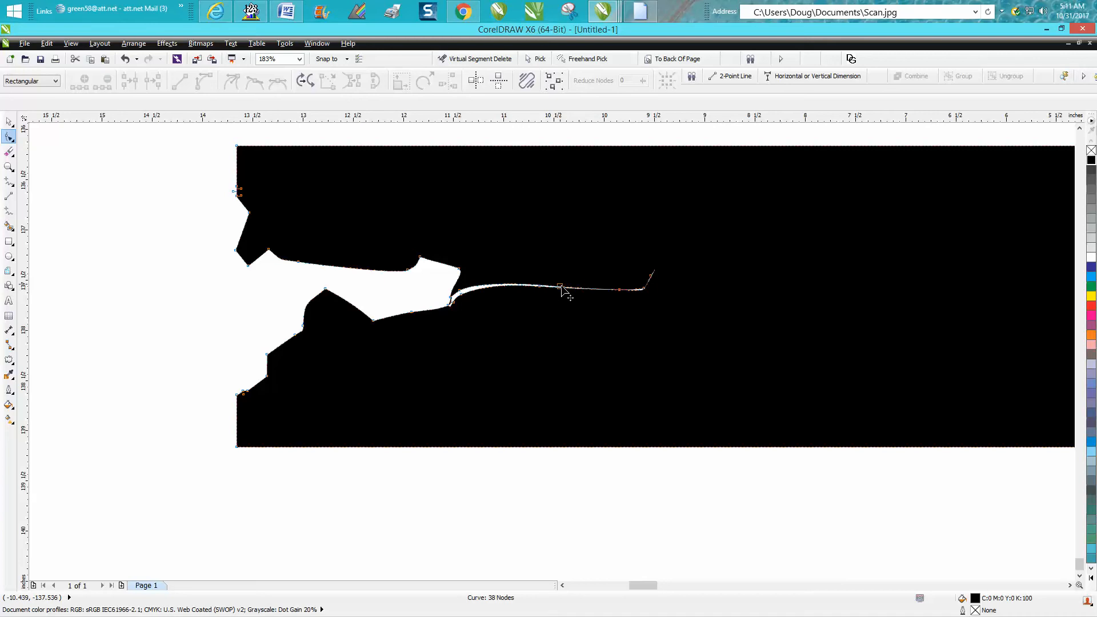
drag(563, 287, 585, 273)
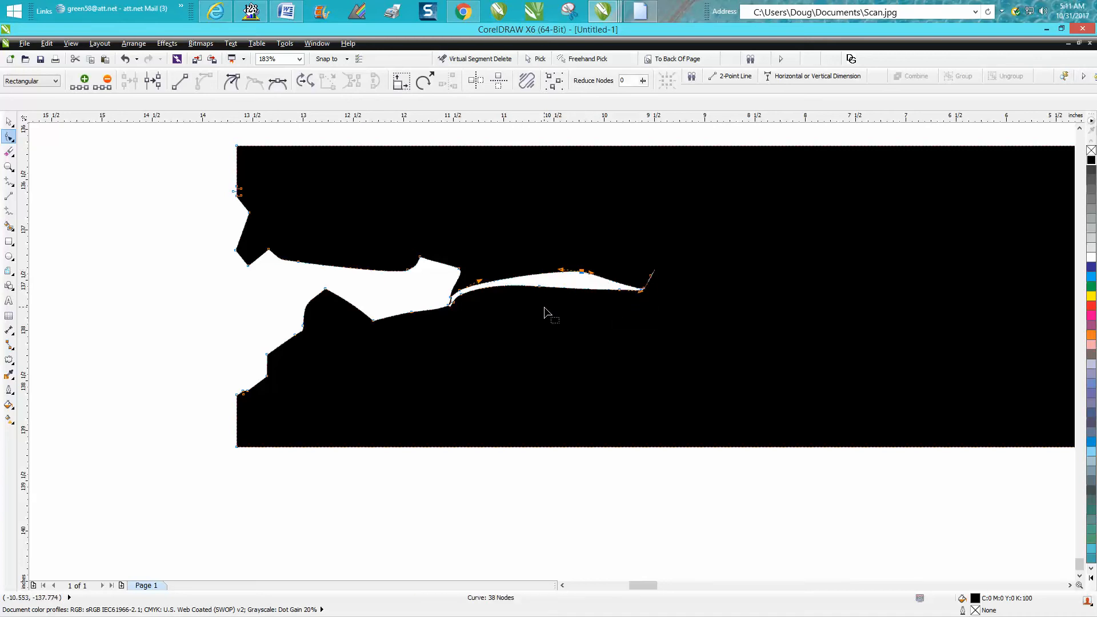
- Erase a shallow arched strip along the bar's lower edge with the Eraser at 0.11 inch
scroll(543, 307, down, 2)
scroll(29, 181, down, 2)
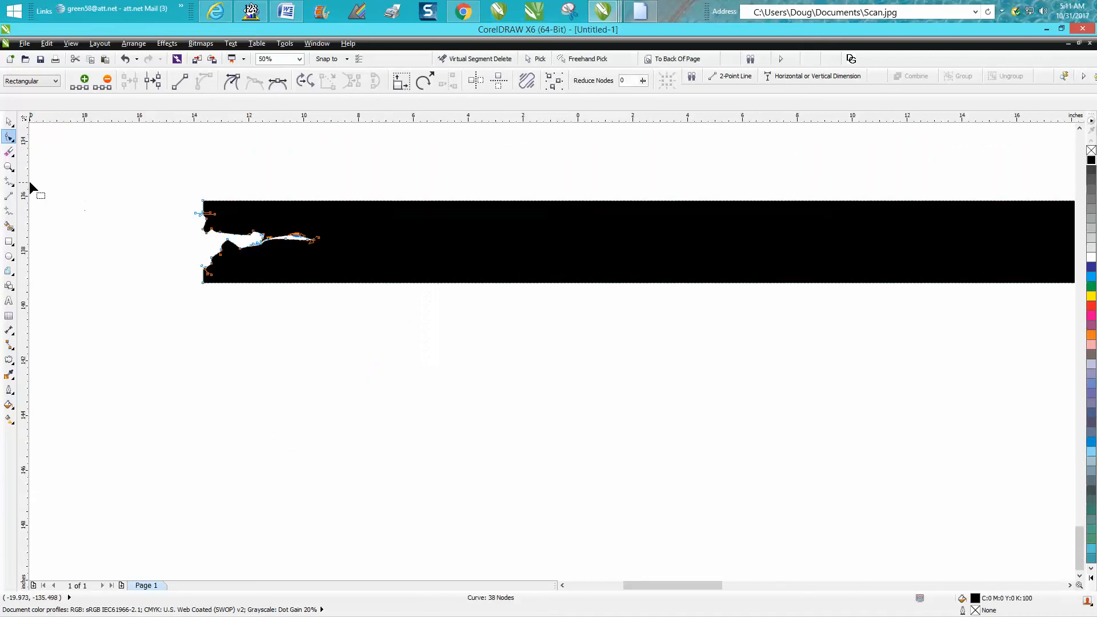
click(14, 157)
drag(504, 275, 712, 286)
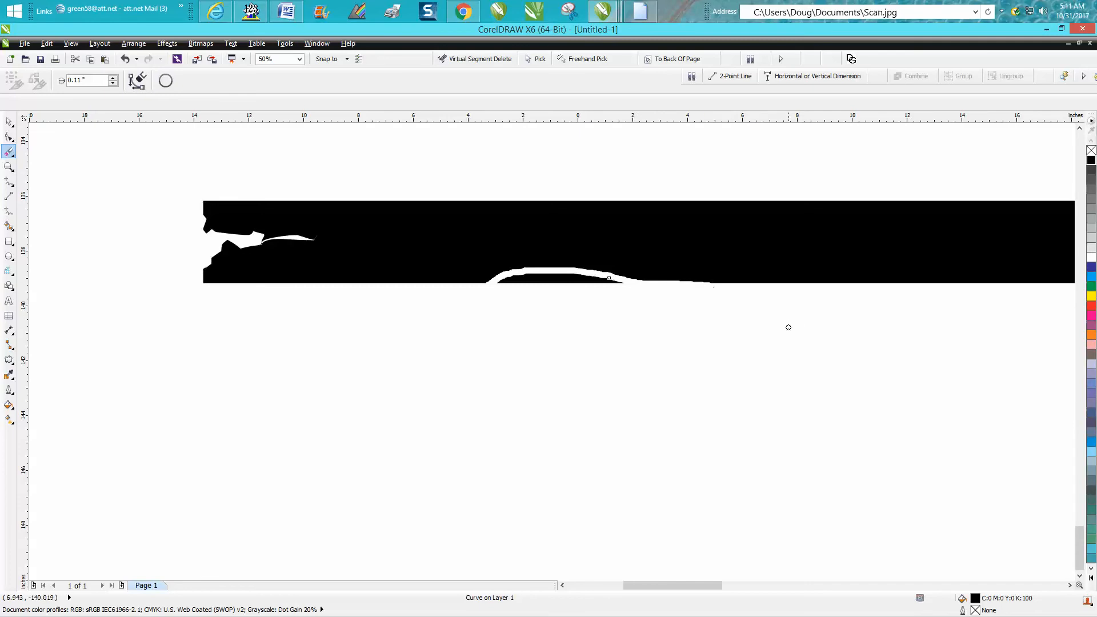
- Break the bar's curve apart and delete the loose fragment beneath the arched cut on its lower edge
click(8, 121)
click(473, 294)
click(573, 280)
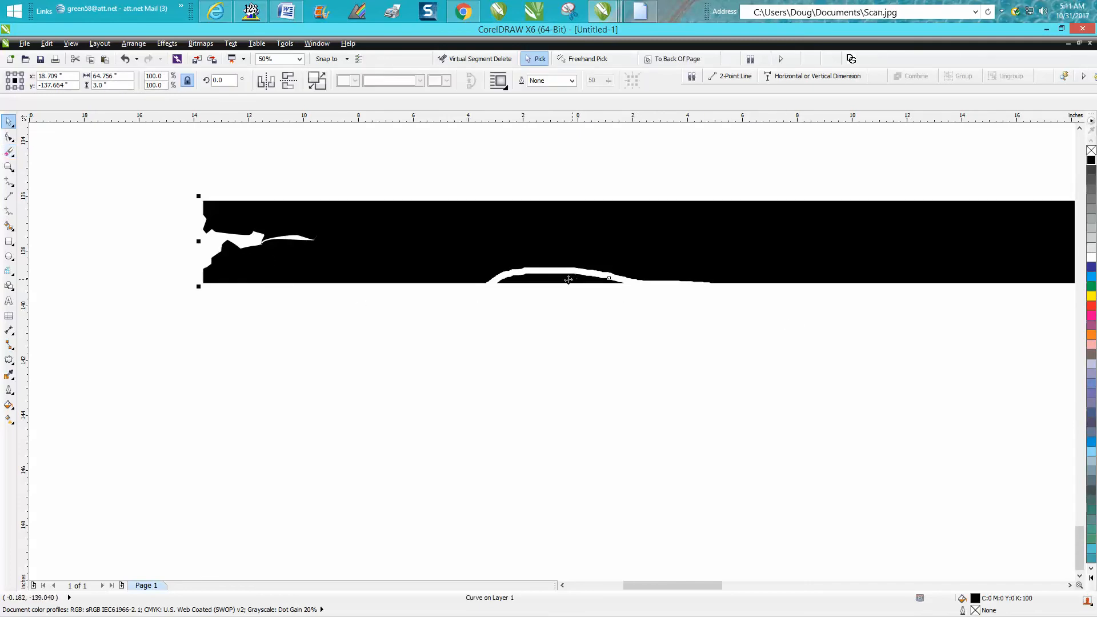
click(133, 44)
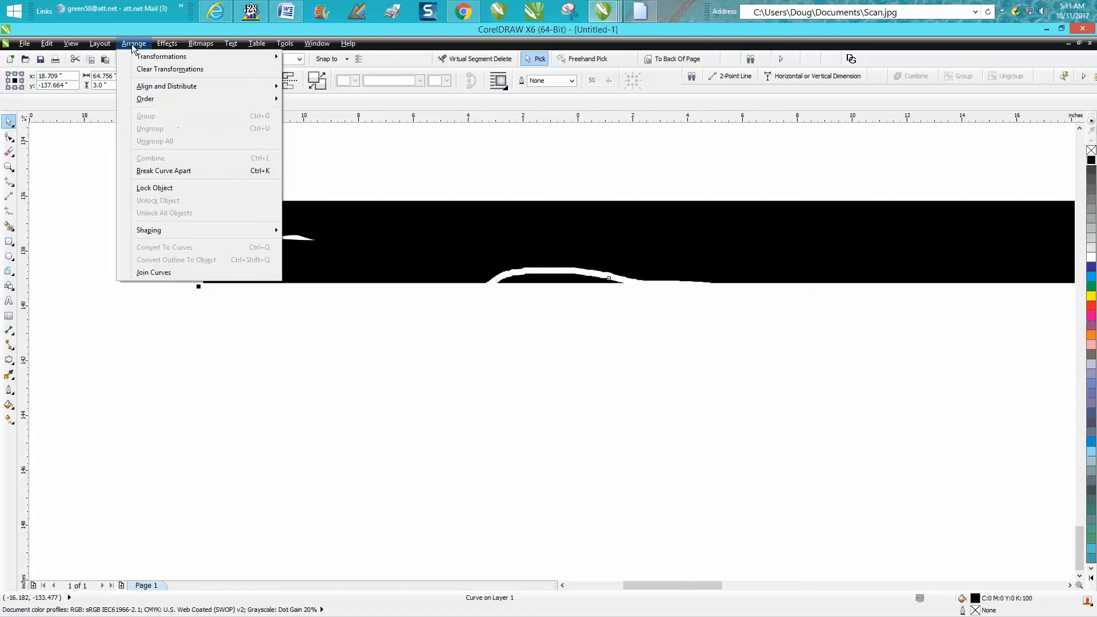
click(171, 169)
click(530, 277)
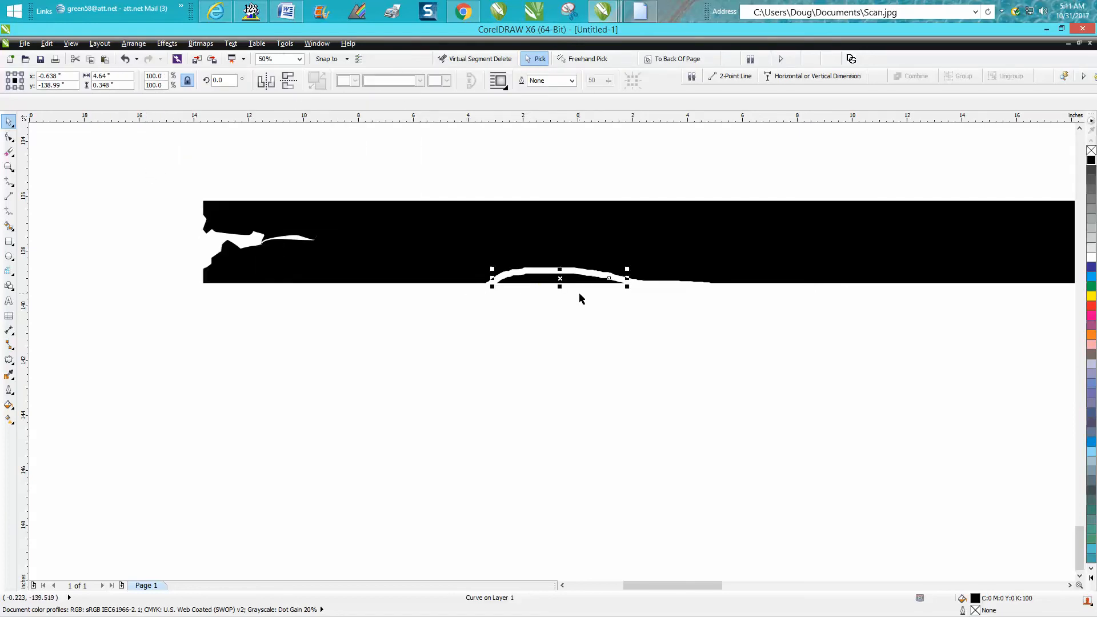
click(580, 299)
- Select the bar and erase a ragged notch into its right end with the Eraser at 0.11 inch
scroll(516, 307, down, 1)
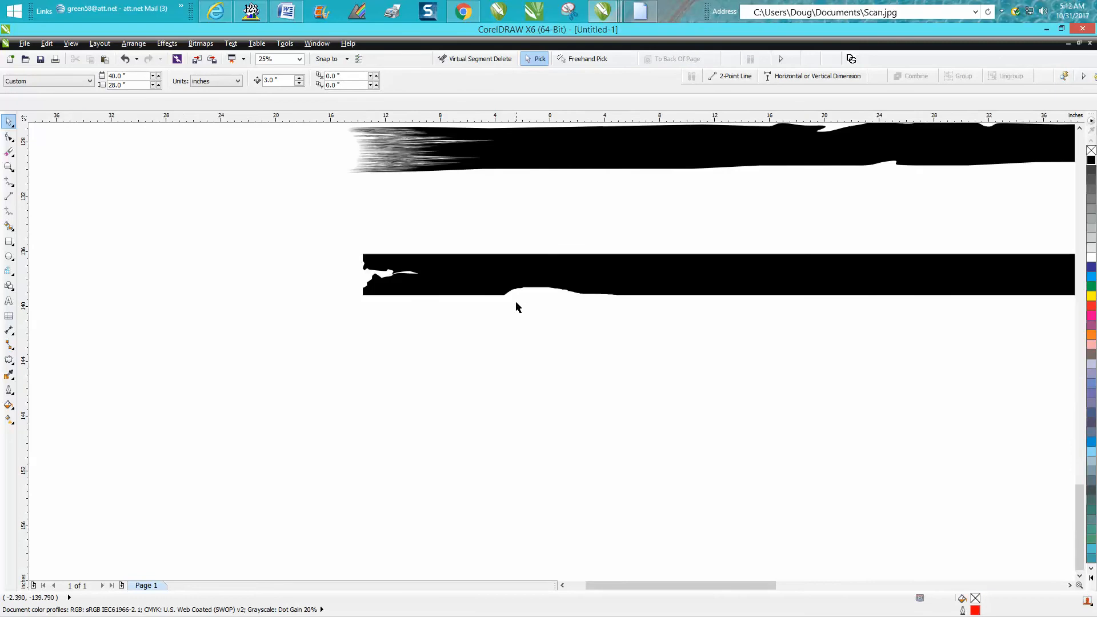
scroll(520, 302, down, 1)
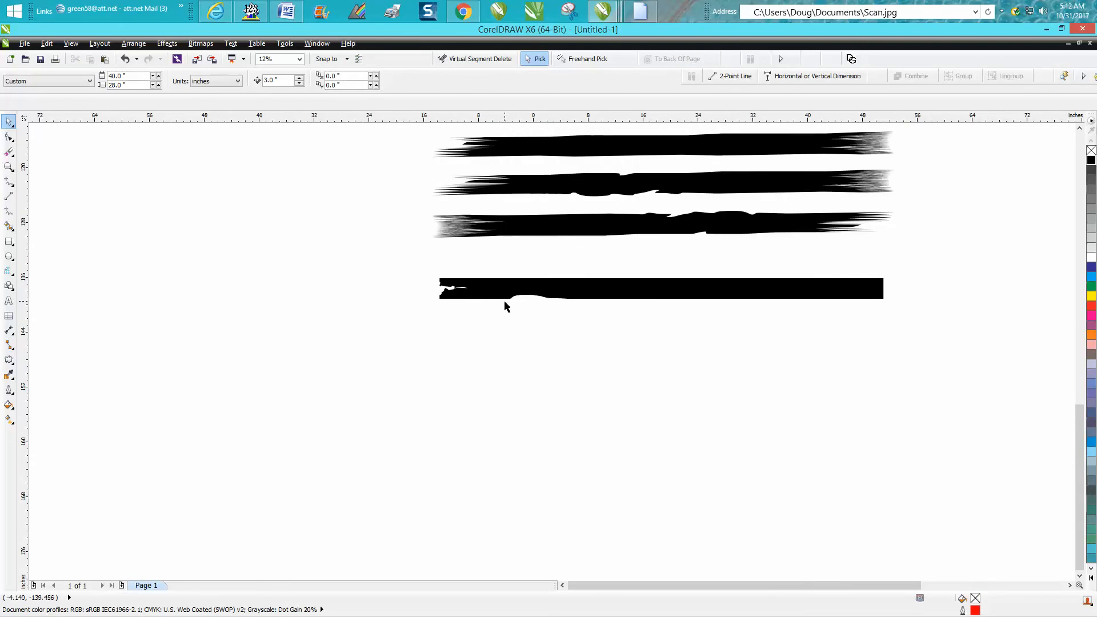
click(9, 167)
drag(830, 263, 892, 310)
click(9, 152)
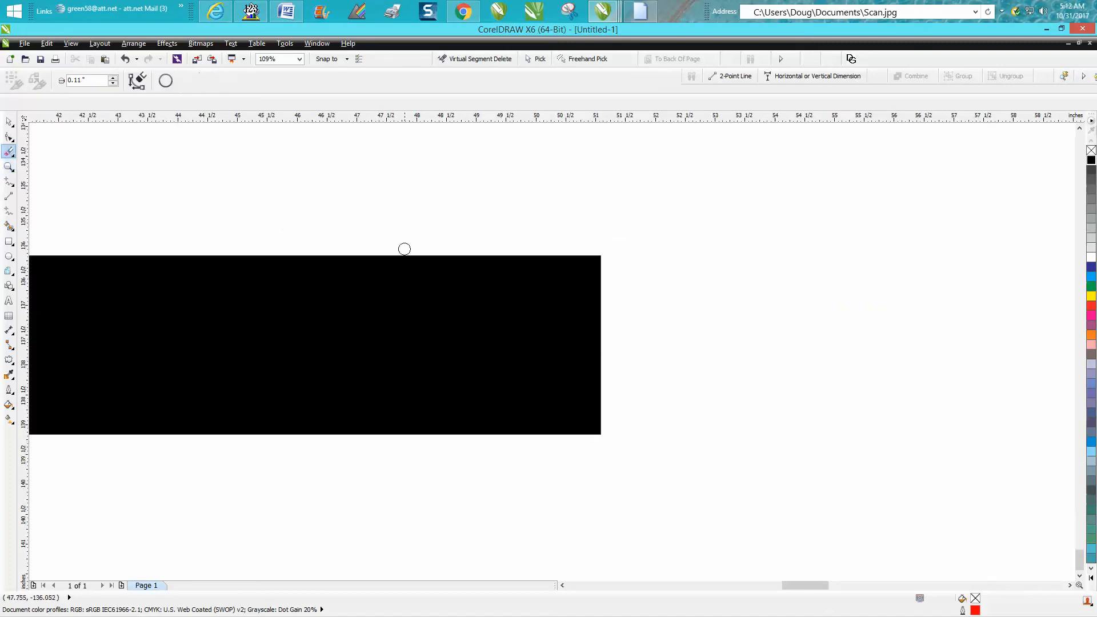
click(575, 315)
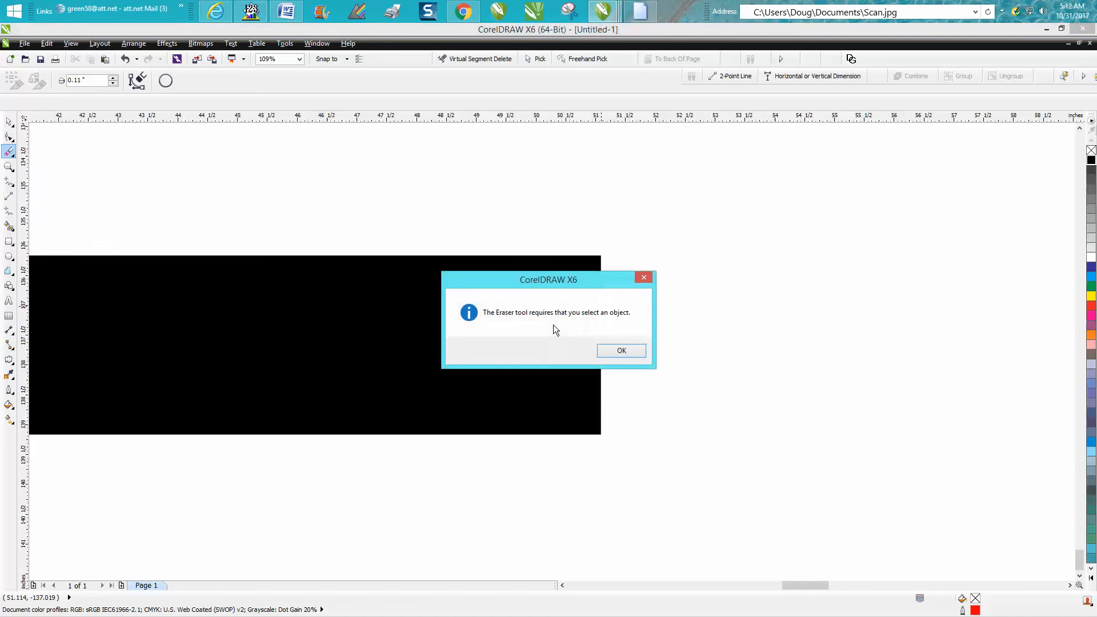
click(621, 351)
mouse_move(608, 334)
mouse_down()
mouse_move(494, 345)
mouse_move(613, 351)
mouse_move(535, 354)
mouse_move(610, 378)
mouse_move(591, 358)
mouse_move(568, 357)
mouse_move(612, 341)
mouse_up()
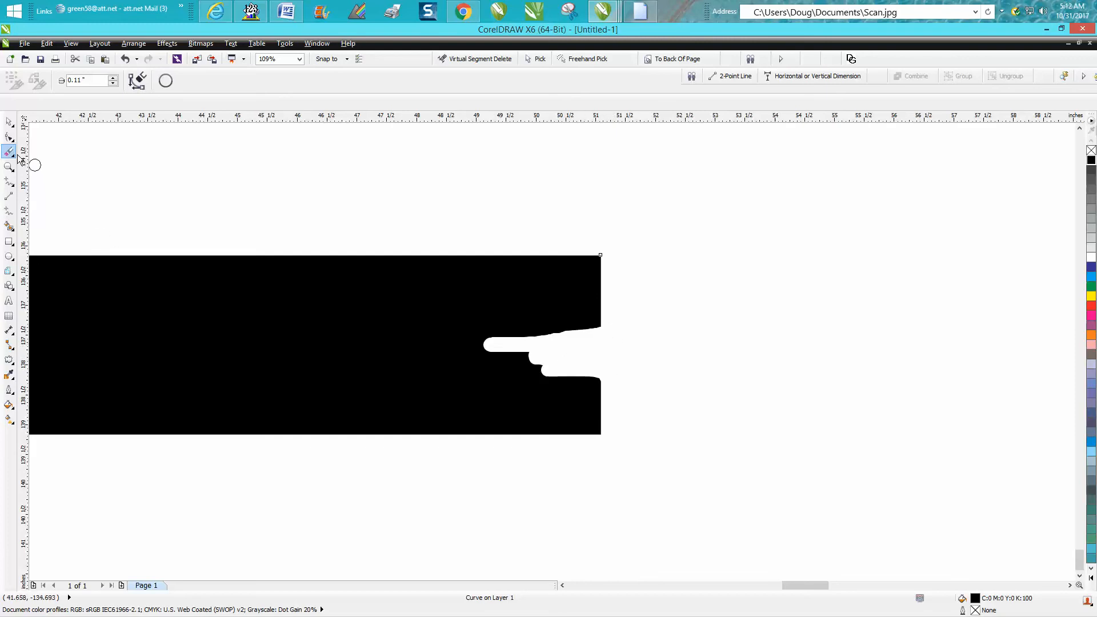
- Reshape the right notch's nodes into long jagged spikes, adding a node to draw out the upper one
click(9, 137)
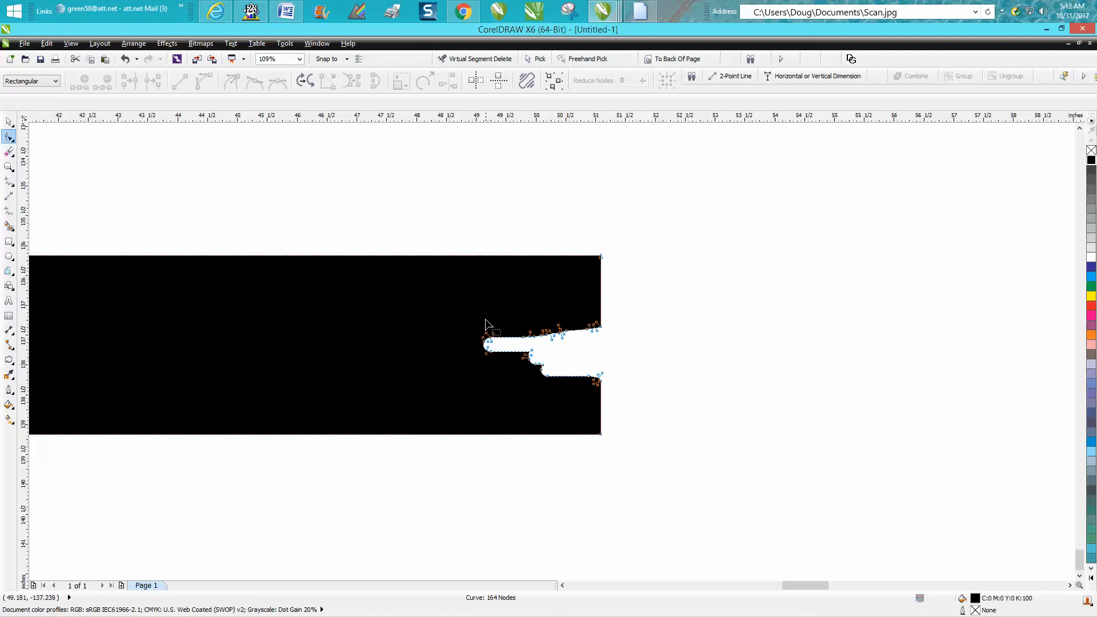
drag(494, 327, 418, 342)
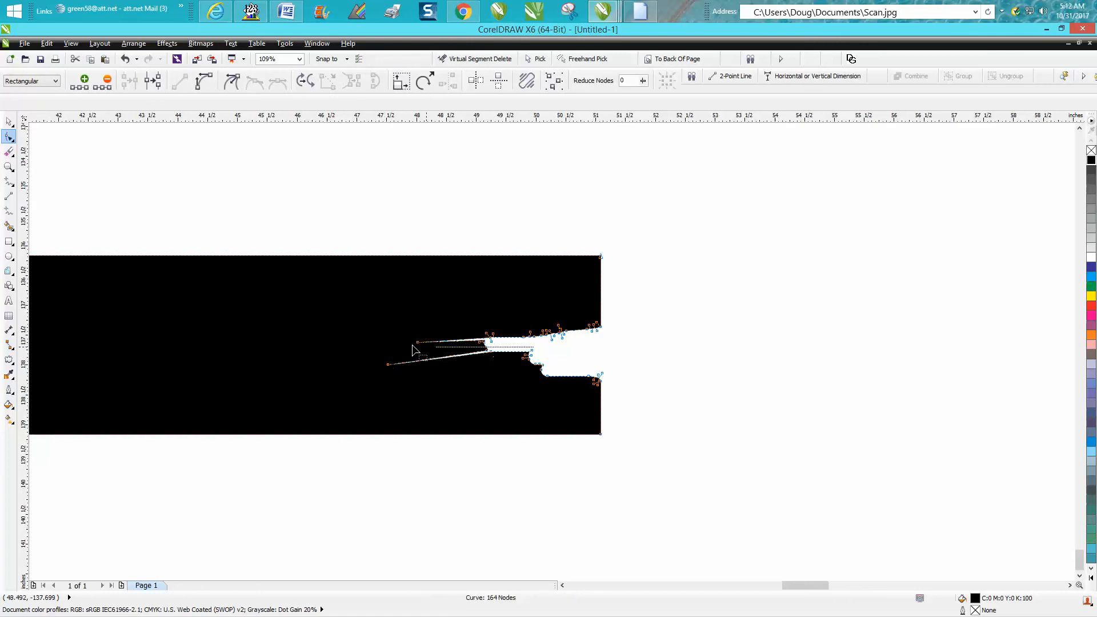
click(558, 352)
drag(553, 334, 449, 340)
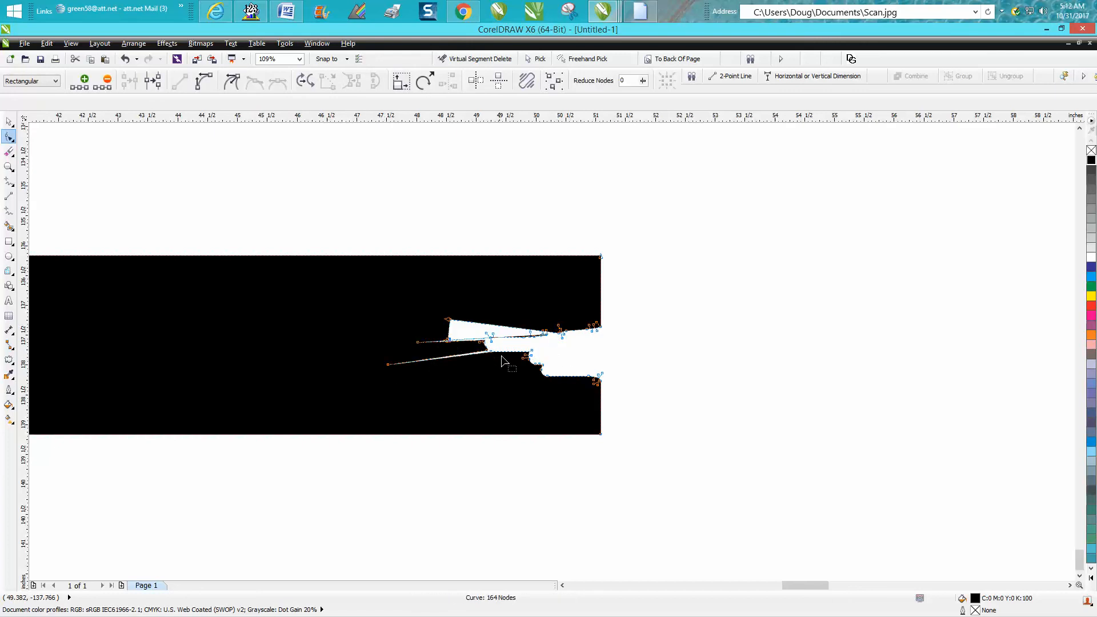
double_click(449, 329)
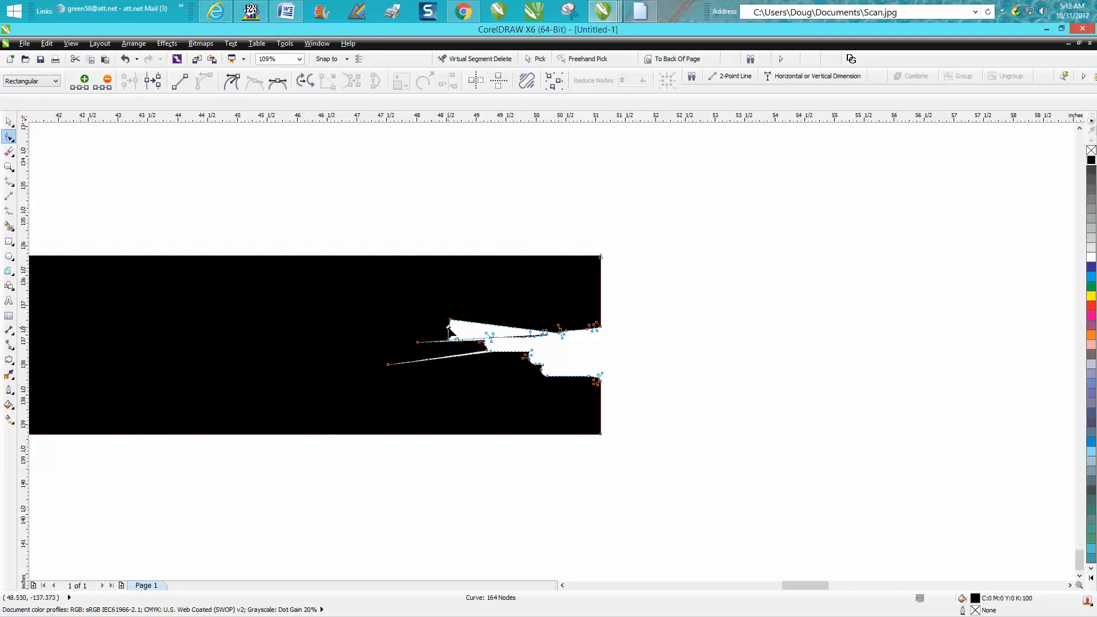
drag(449, 329, 381, 339)
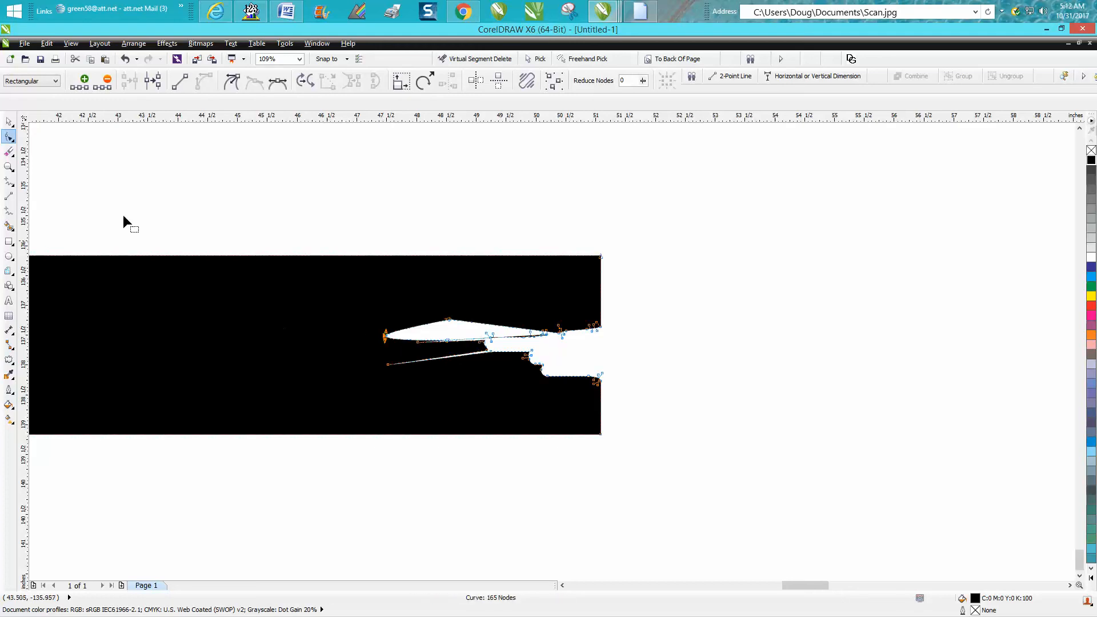
- Duplicate the distressed bar below itself and mirror the copy both horizontally and vertically
click(10, 122)
scroll(626, 298, down, 5)
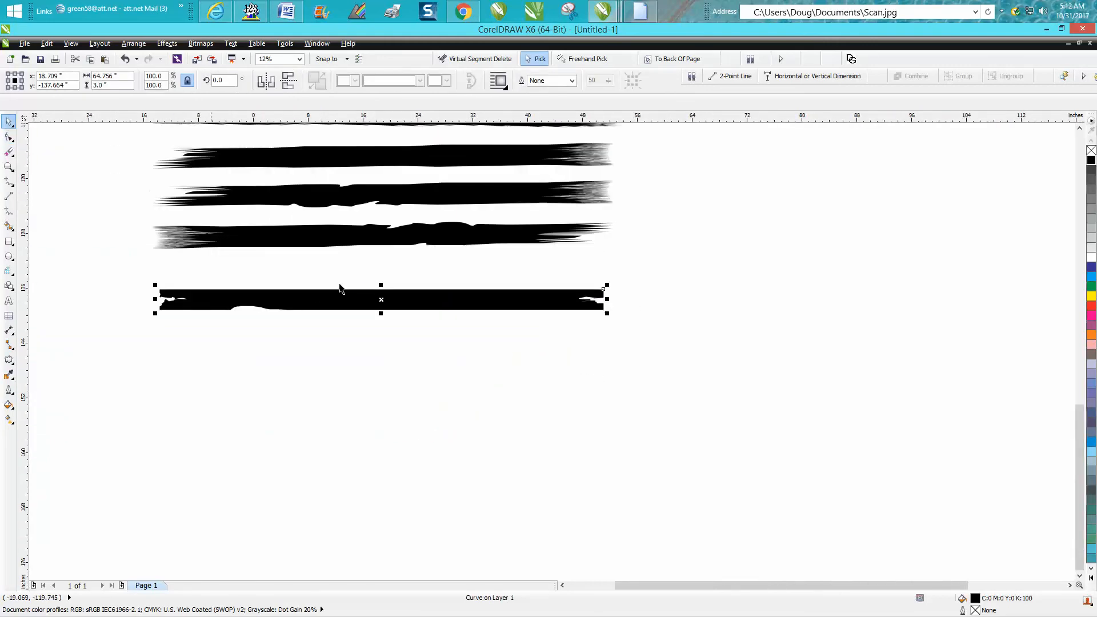
click(381, 277)
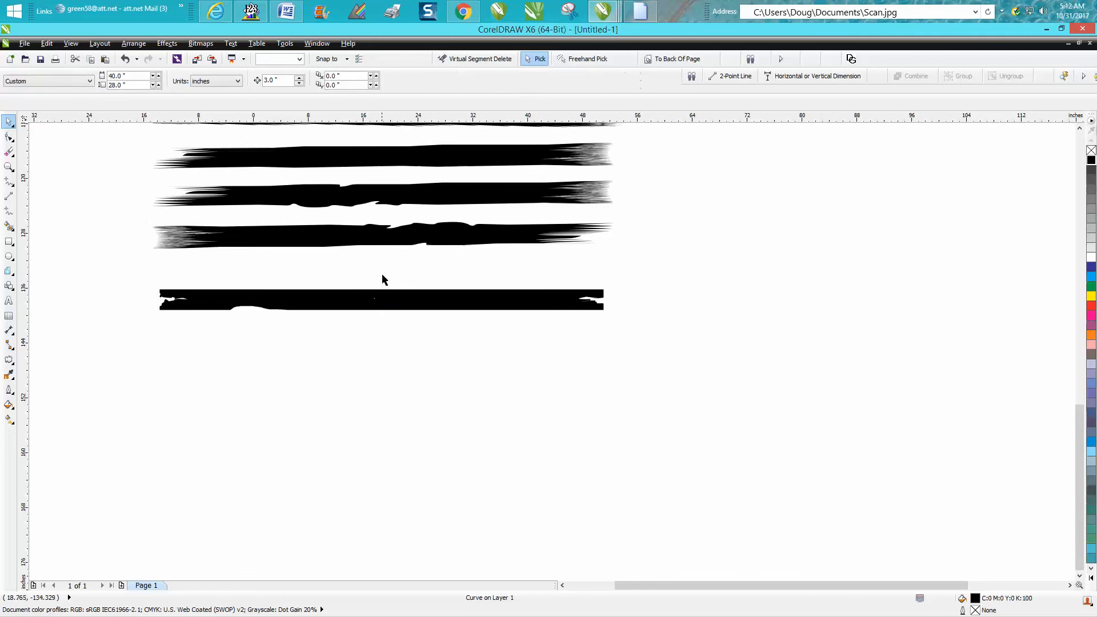
click(368, 313)
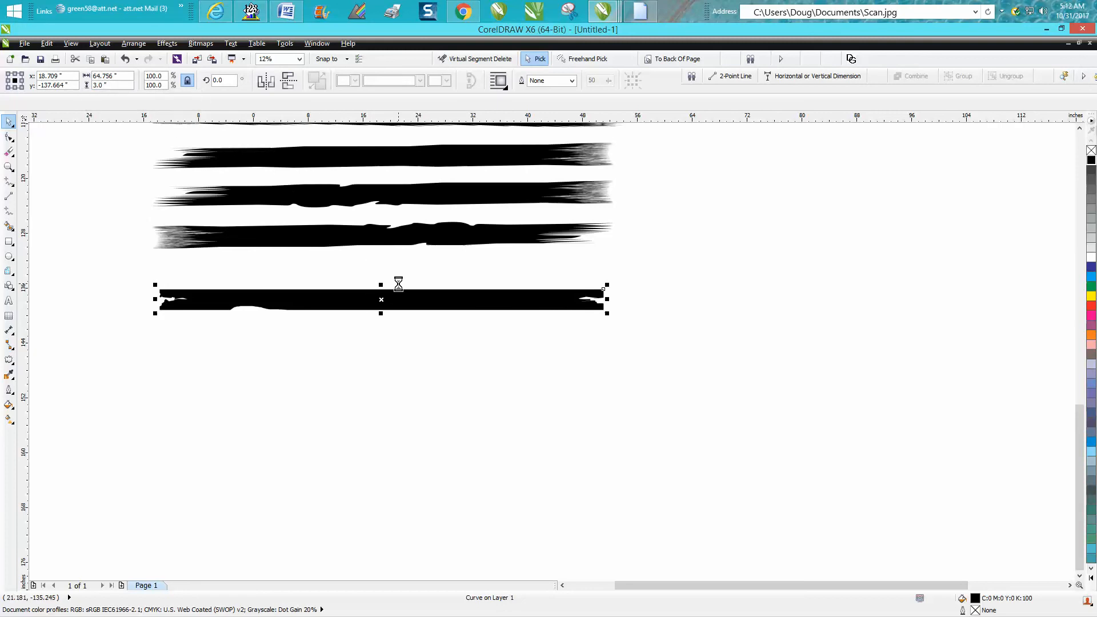
key(ctrl+d)
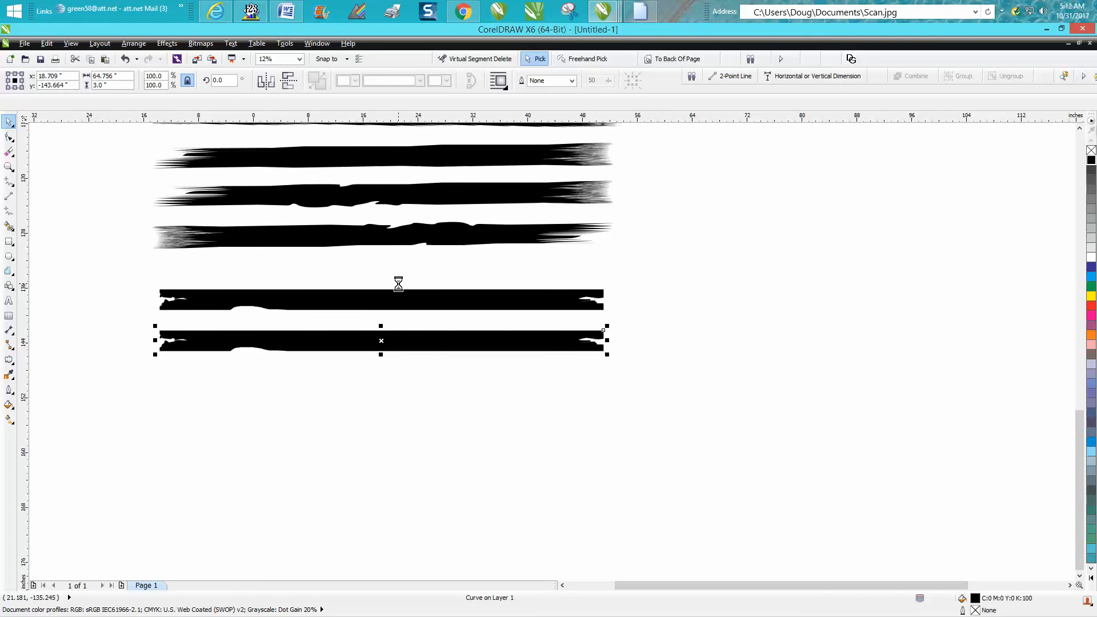
click(269, 83)
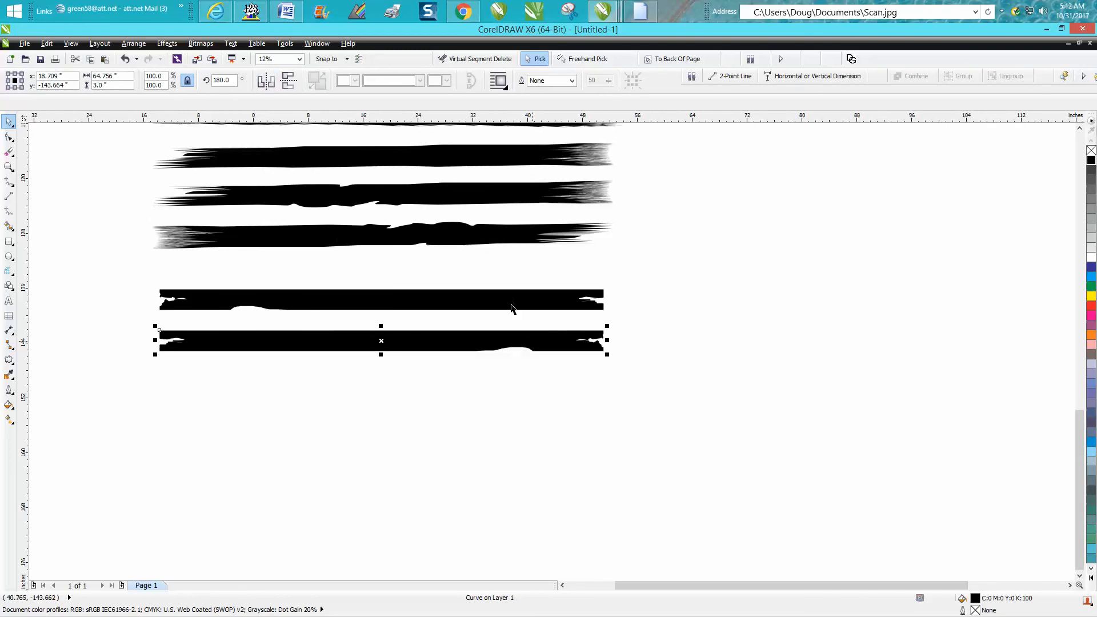
click(289, 81)
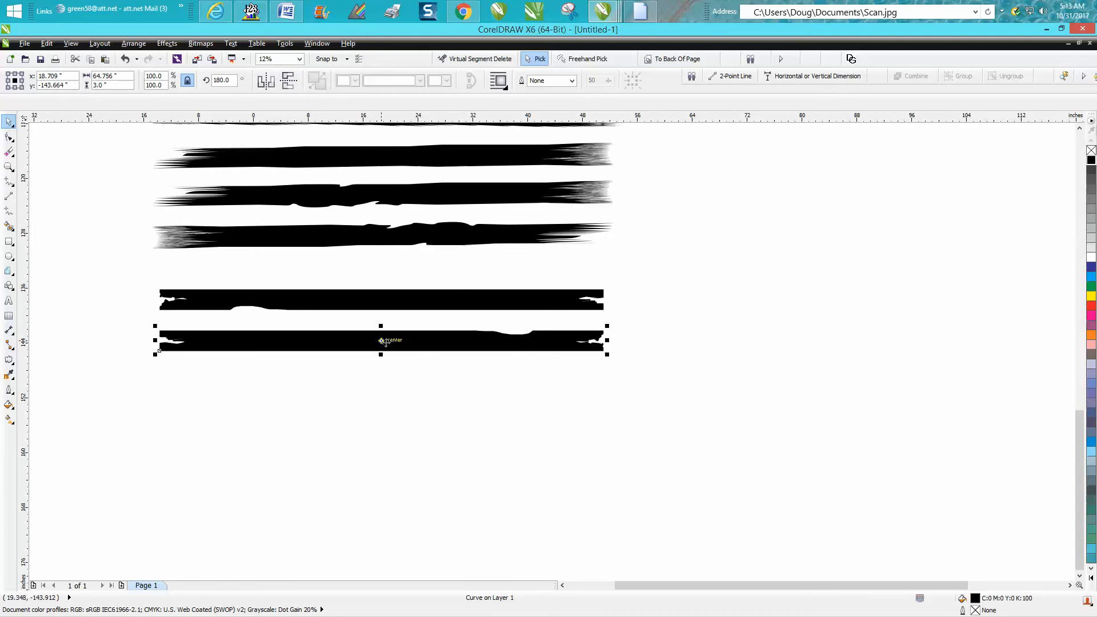
- Move the mirrored bar straight down 15 inches, and discard an extra duplicate of it
key(Down)
key(Down)
key(Down)
key(Down)
key(Down)
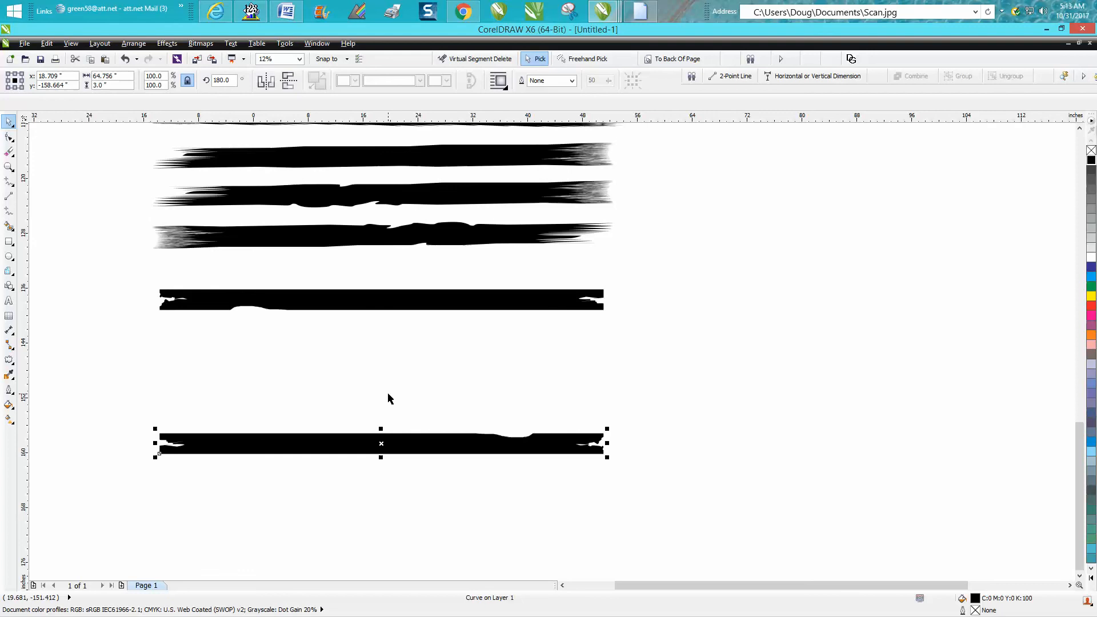
key(ctrl+d)
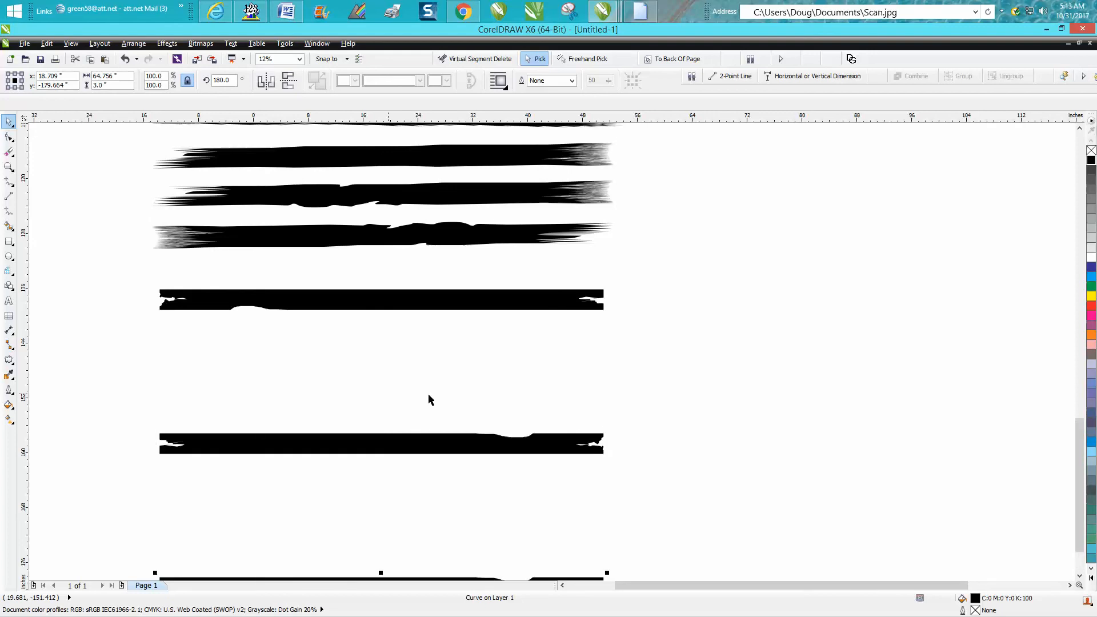
key(Delete)
- Duplicate the upper notched bar and place the copy 9 inches below it, between the two bars
click(435, 298)
key(KP_Add)
key(Down)
key(Down)
key(Down)
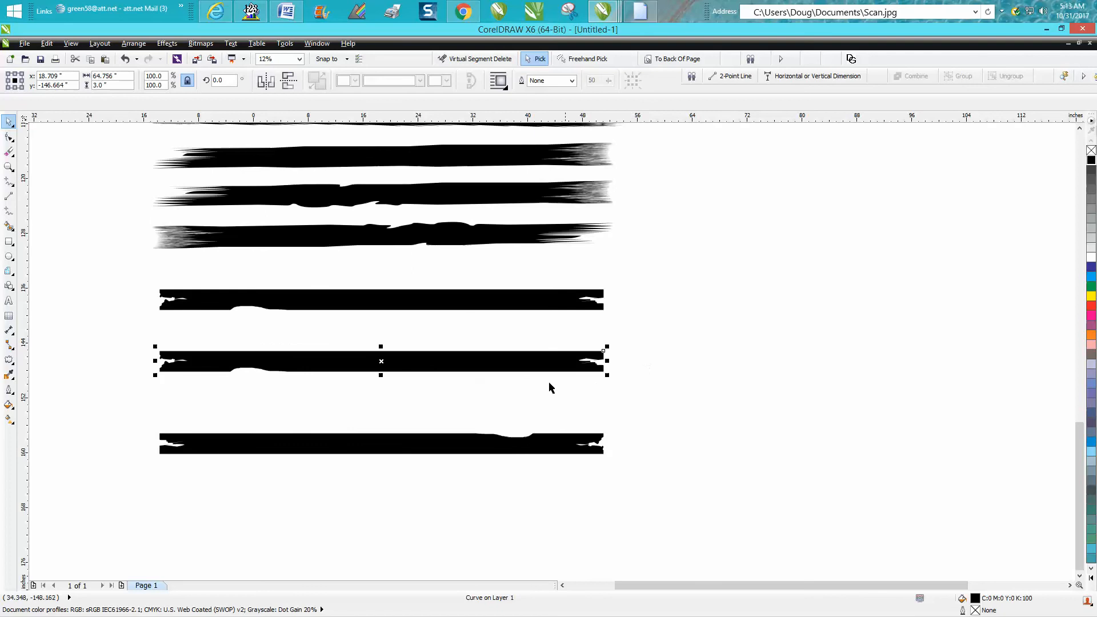
- Erase two thin, nearly parallel horizontal streaks inside the right half of the middle bar with the Eraser at 0.11 inch
click(8, 166)
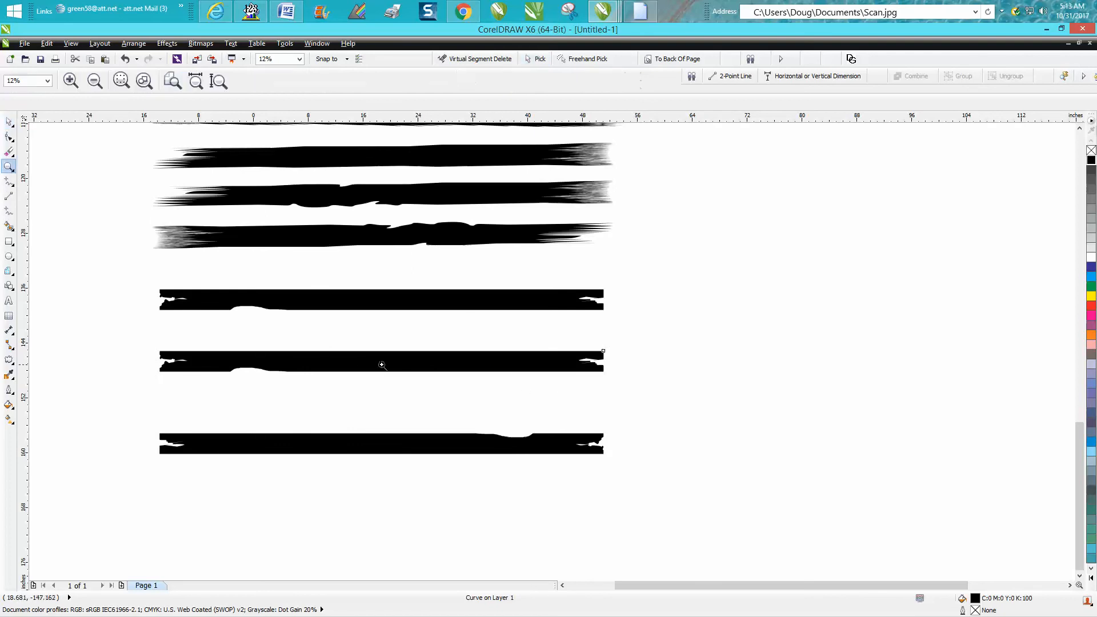
drag(359, 338, 665, 425)
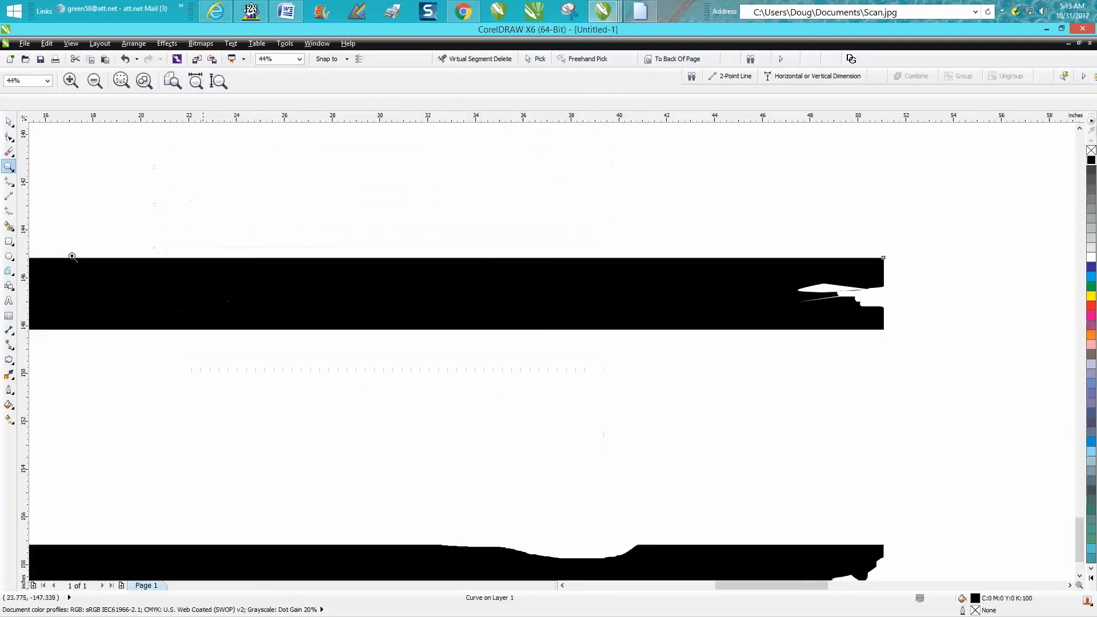
click(9, 136)
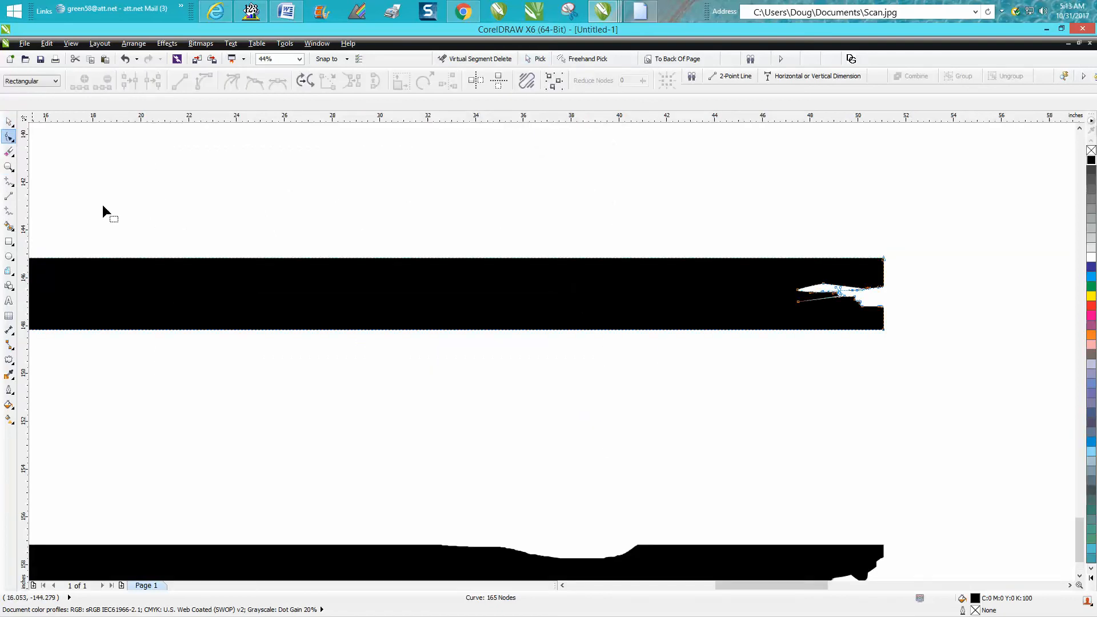
click(8, 151)
mouse_move(272, 294)
mouse_down()
mouse_move(441, 295)
mouse_move(269, 309)
mouse_up()
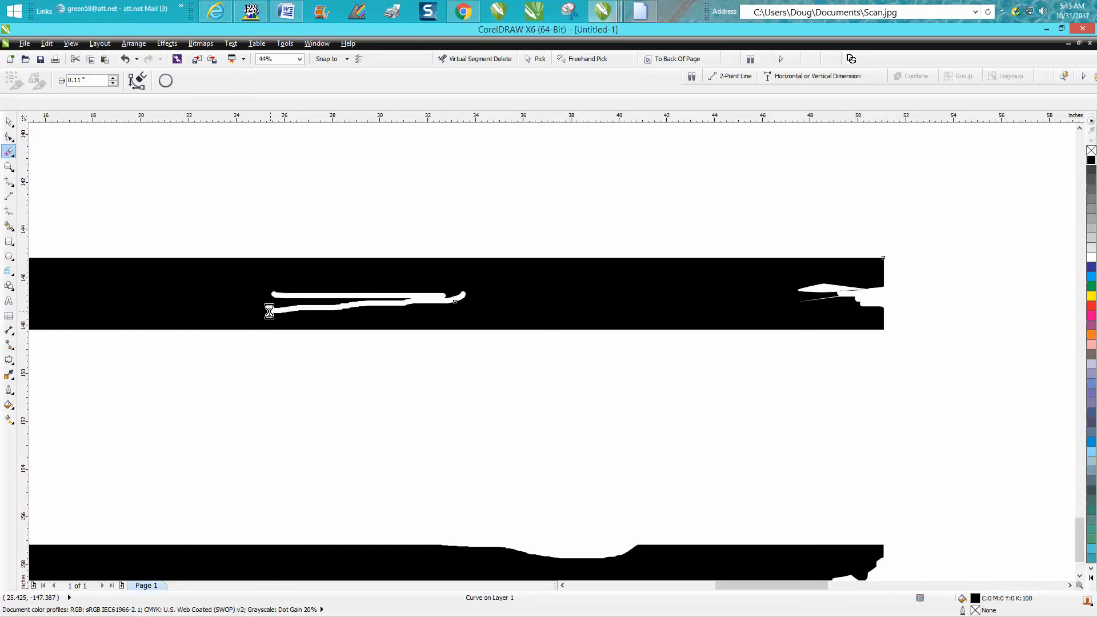
- Roughen the right part of the erased streaks into jagged teeth with the Roughen Brush at a 1.0 inch nib
click(15, 144)
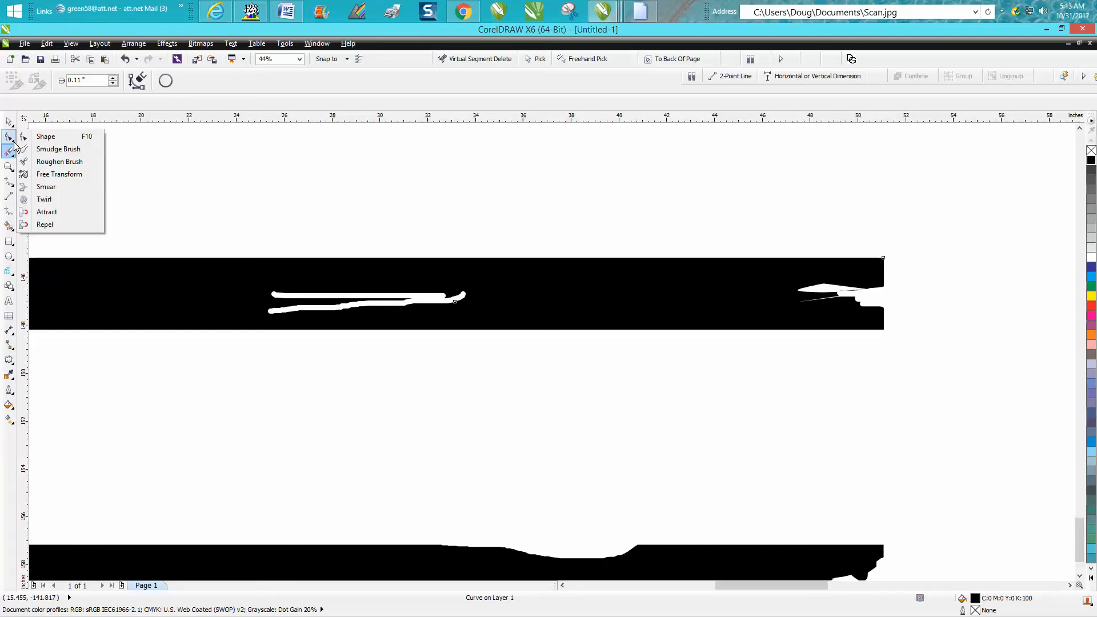
click(41, 162)
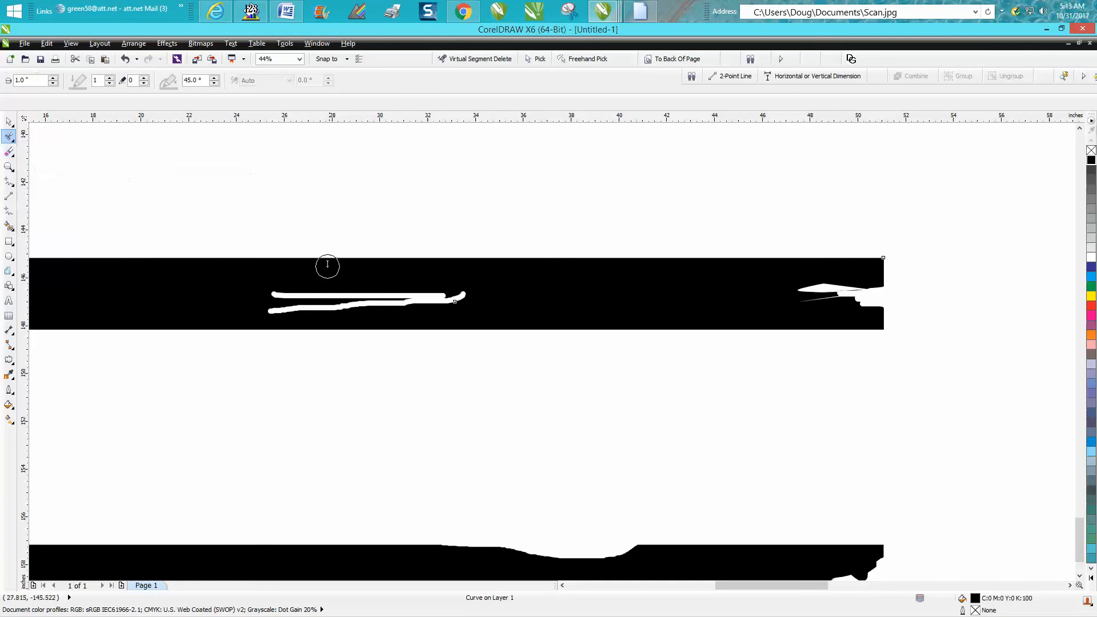
drag(382, 302, 460, 300)
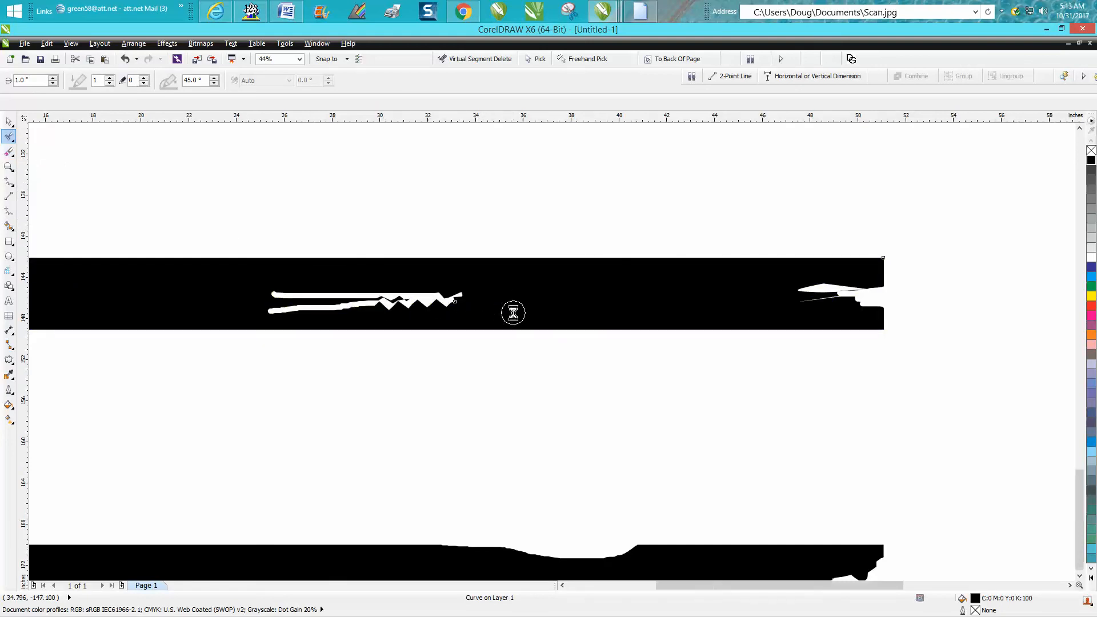
- Try a strong zipper distortion, undo it, and apply a lighter one of about amplitude 3 near the lowest bar's left end
scroll(513, 310, down, 4)
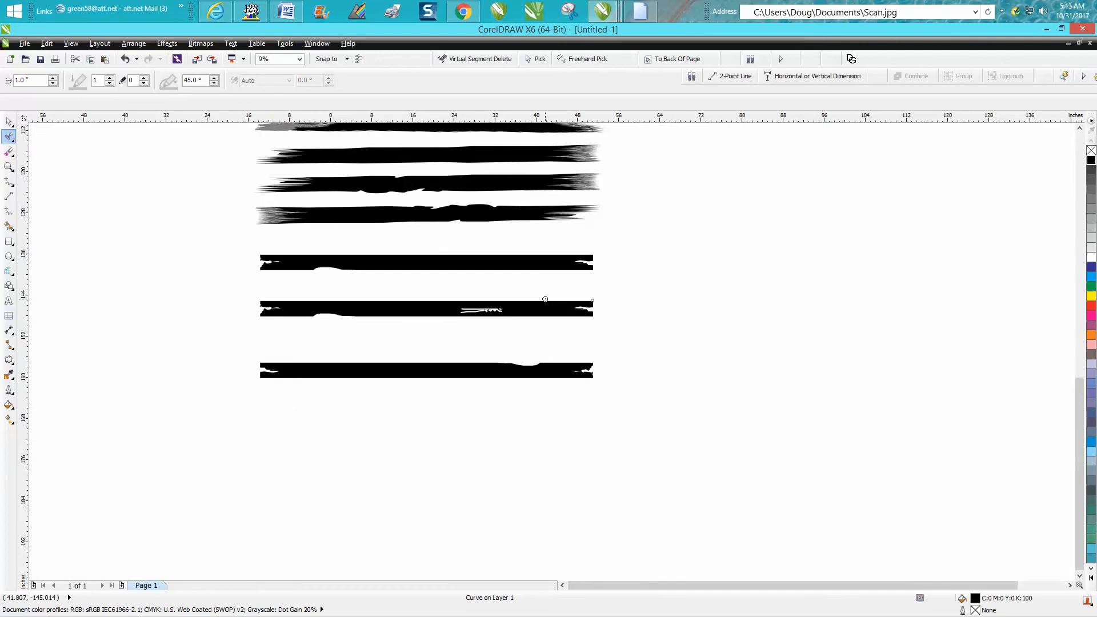
scroll(545, 300, down, 1)
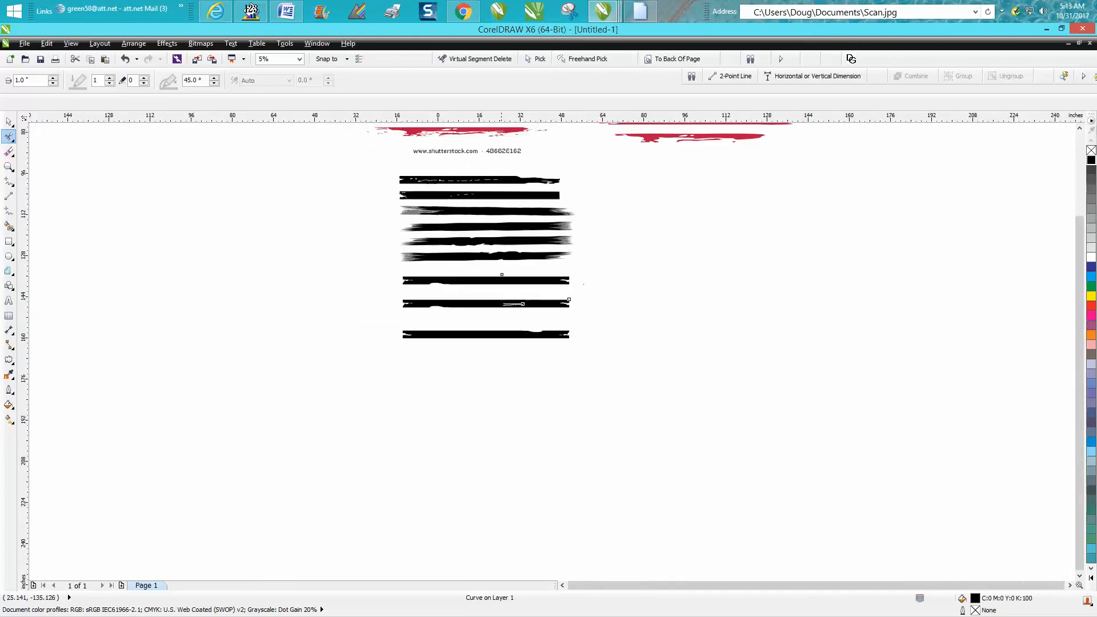
click(12, 142)
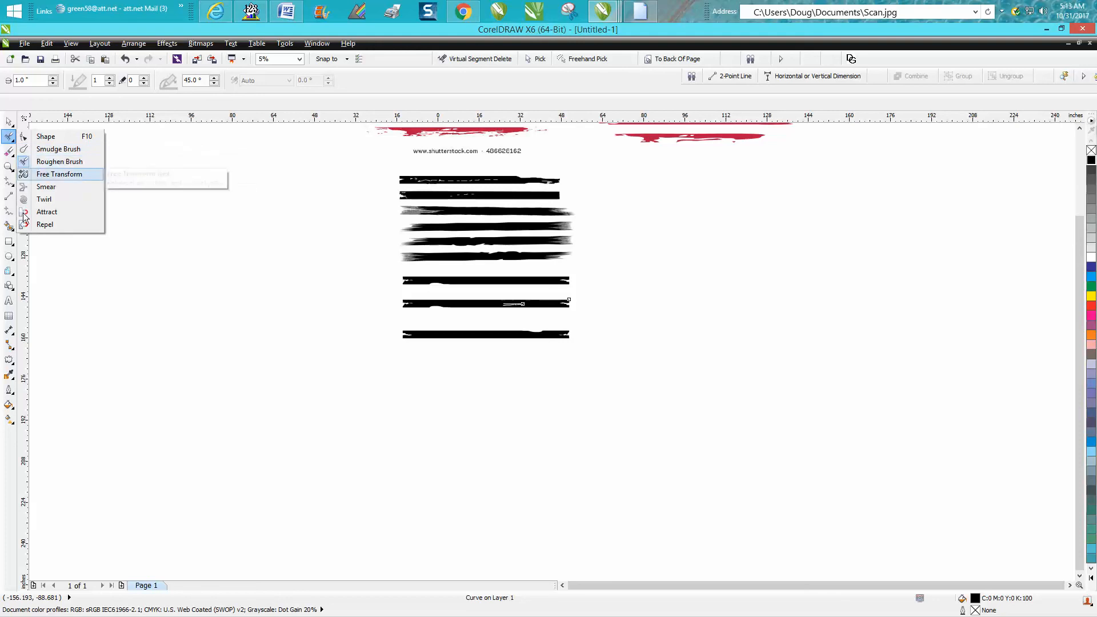
mouse_move(14, 366)
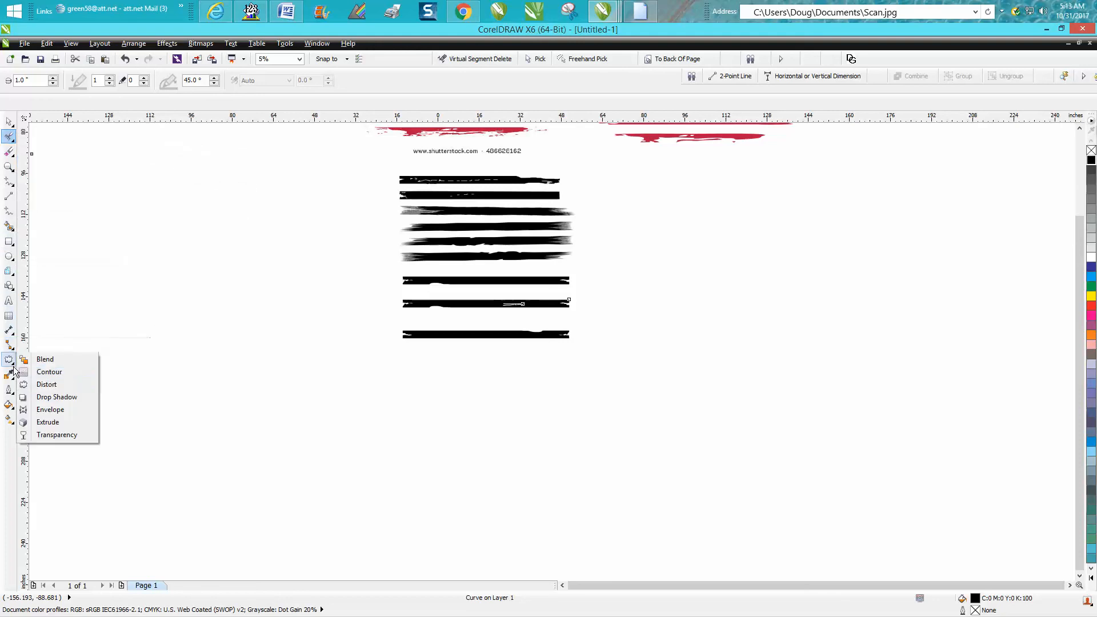
click(47, 384)
click(8, 167)
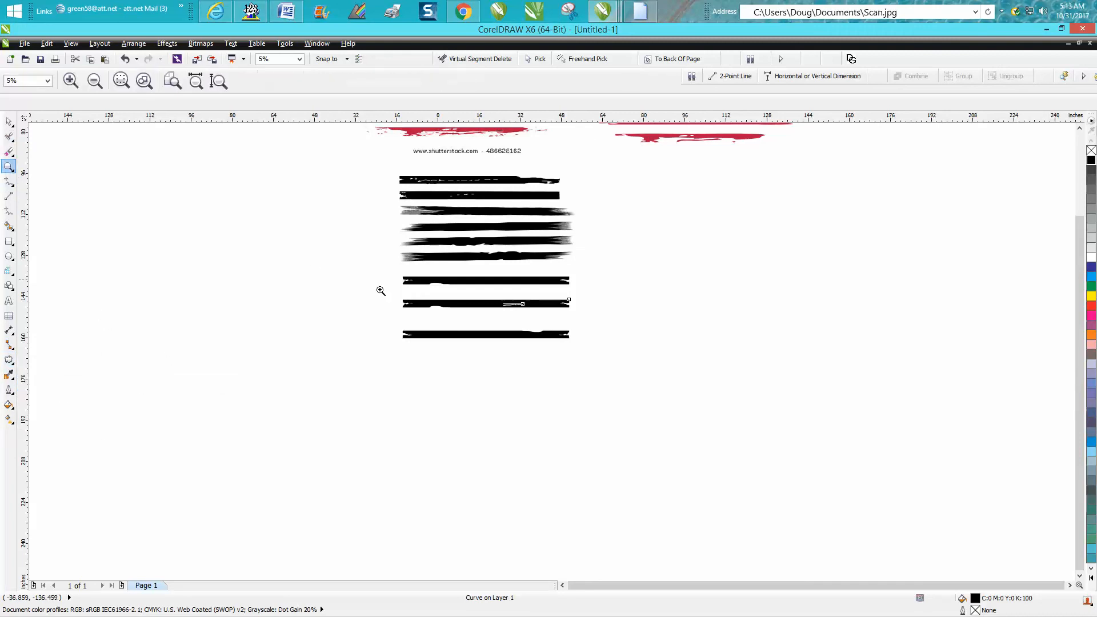
drag(394, 320, 485, 359)
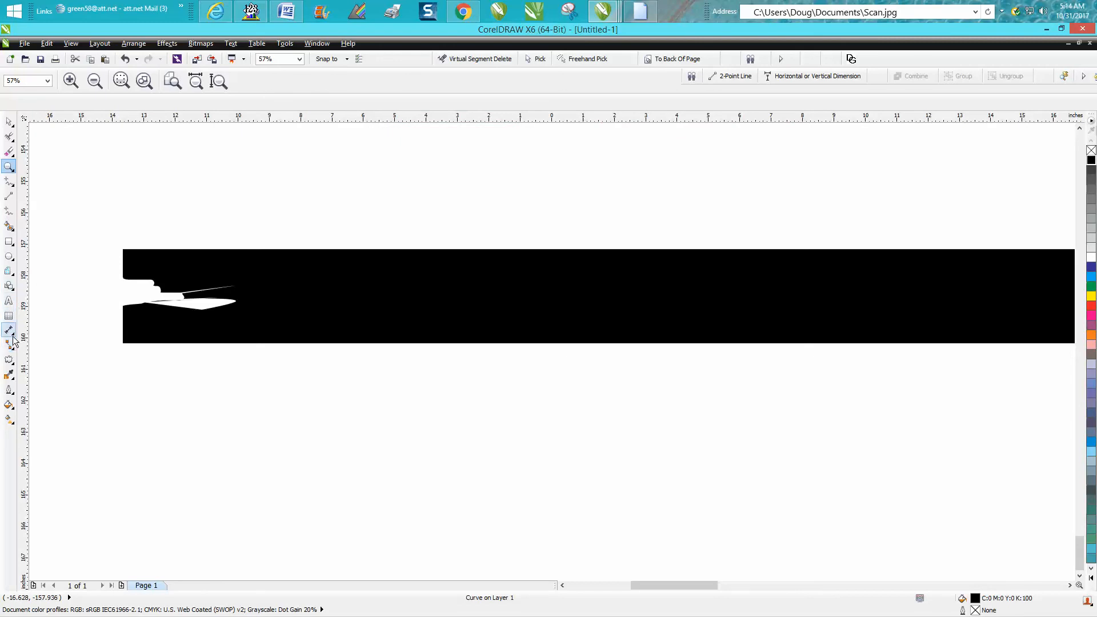
click(9, 359)
drag(215, 308, 265, 307)
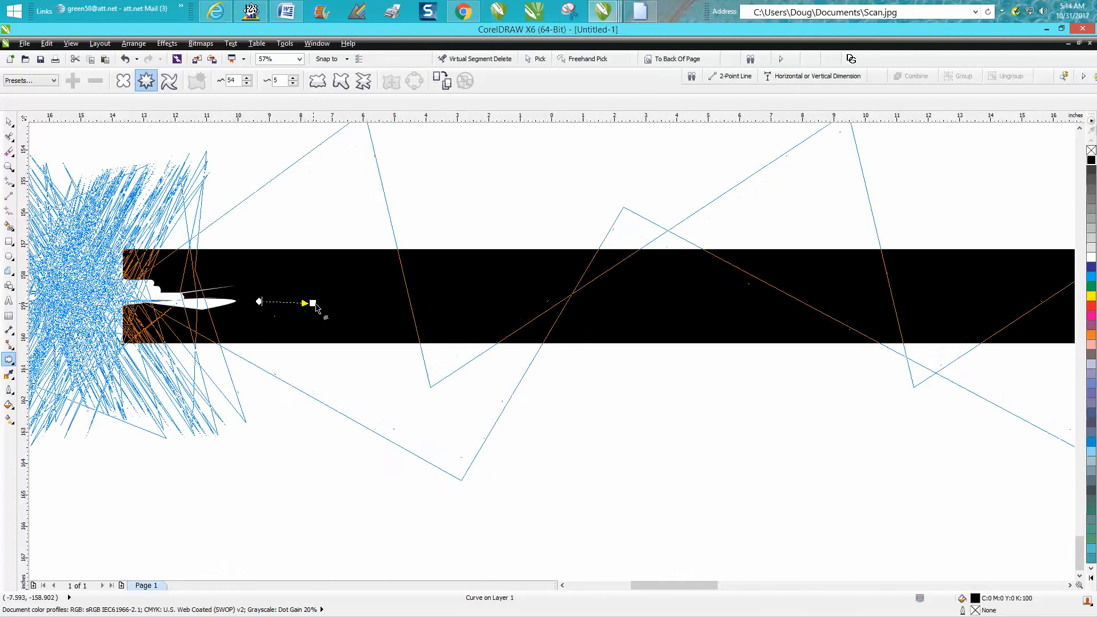
click(126, 59)
drag(274, 286, 268, 278)
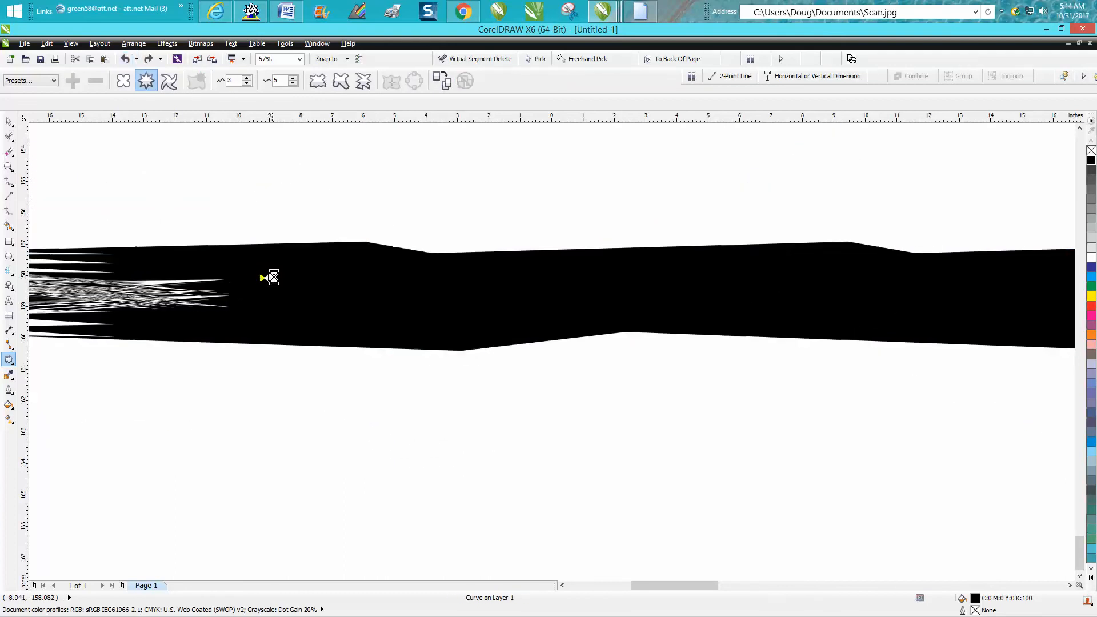
scroll(269, 278, down, 2)
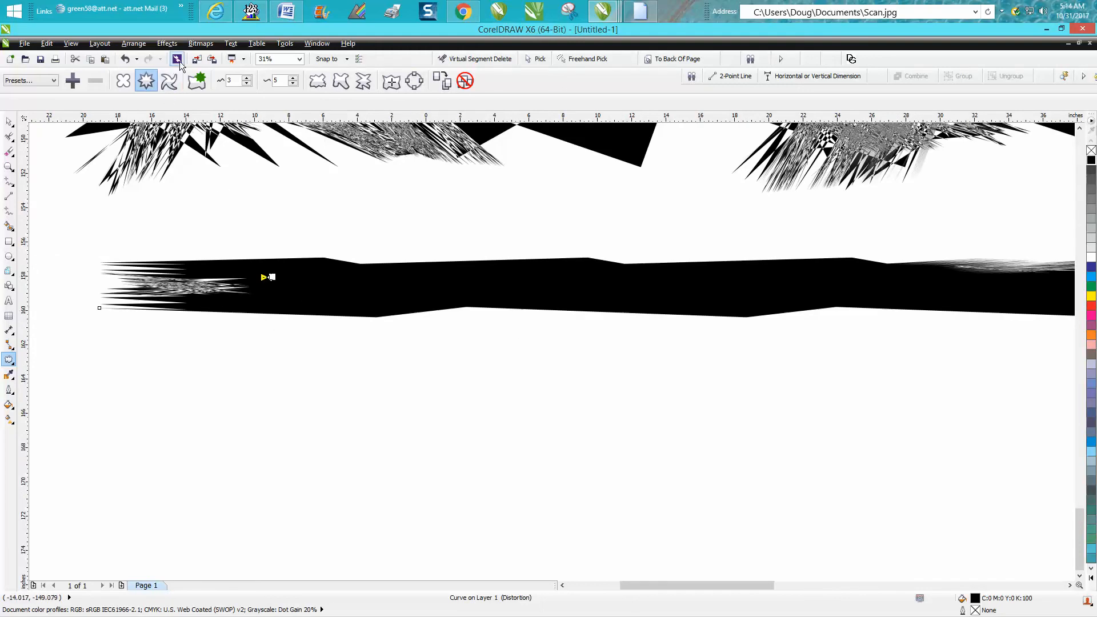
- Set the lowest bar's zipper distortion to amplitude 1 and frequency 2
click(247, 83)
click(247, 84)
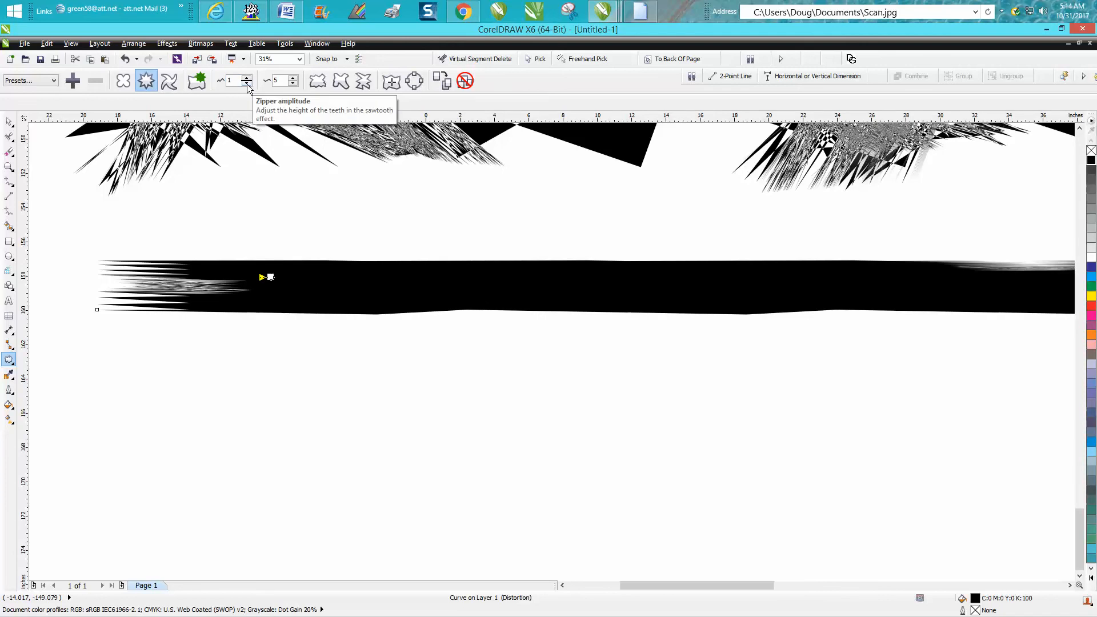
click(247, 83)
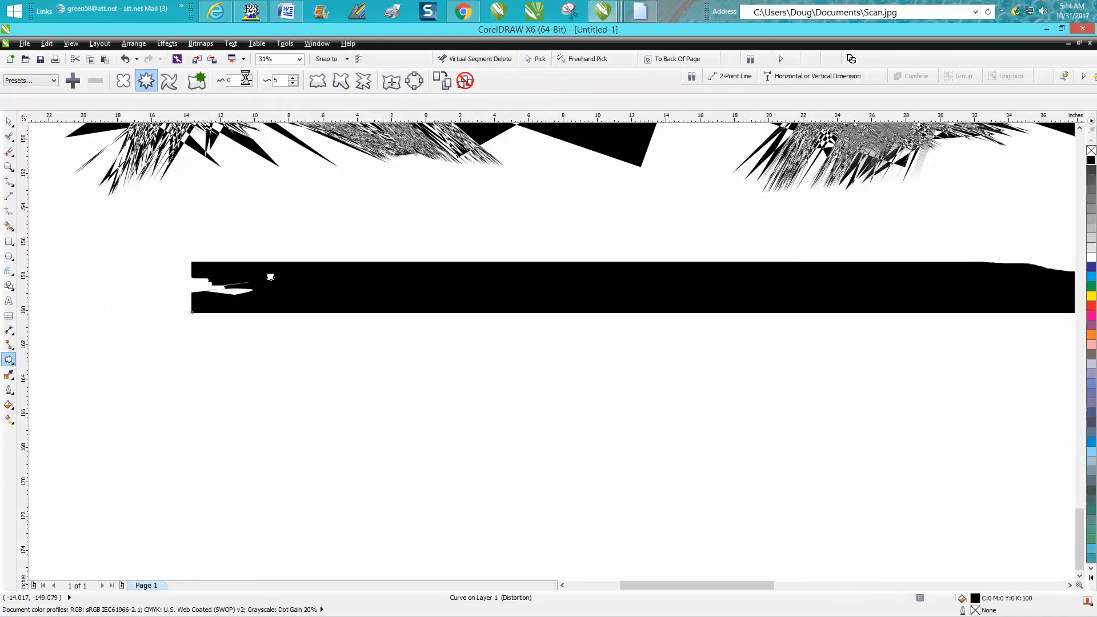
click(247, 78)
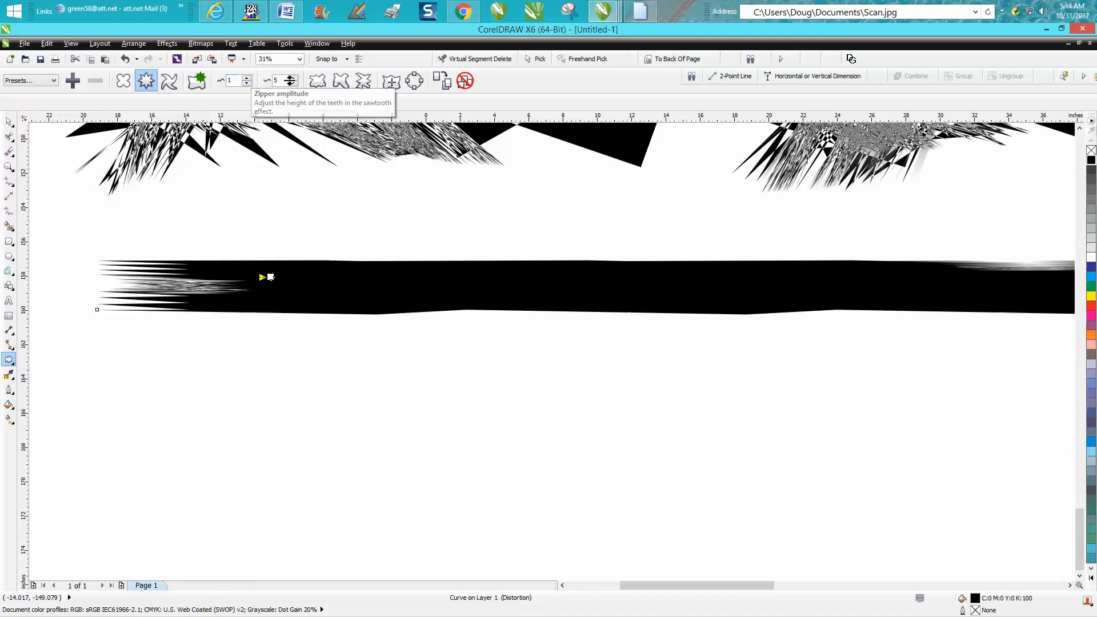
click(294, 84)
click(294, 84)
click(294, 83)
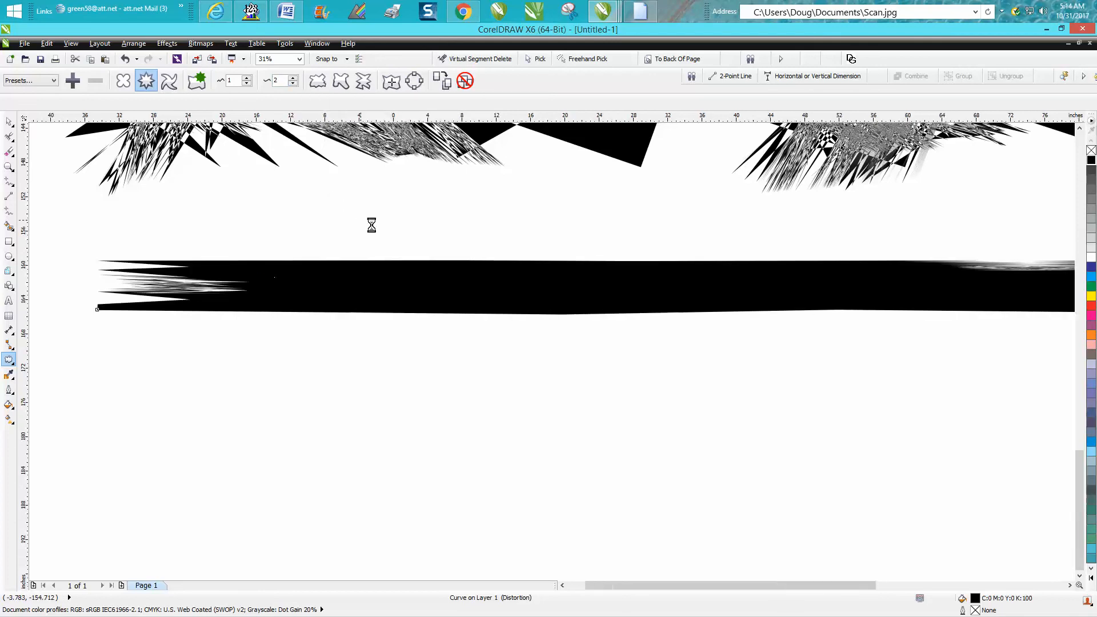
- Duplicate the distorted bar 12 inches below itself and mirror the copy vertically
scroll(360, 221, down, 2)
click(9, 122)
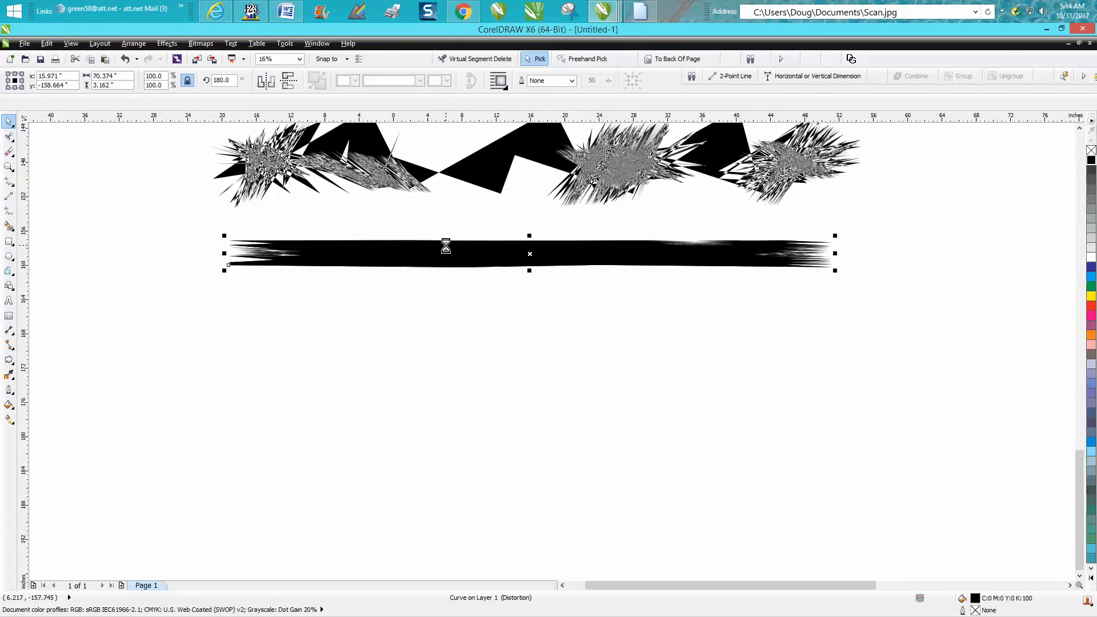
key(Down)
key(Down)
key(Down)
key(Down)
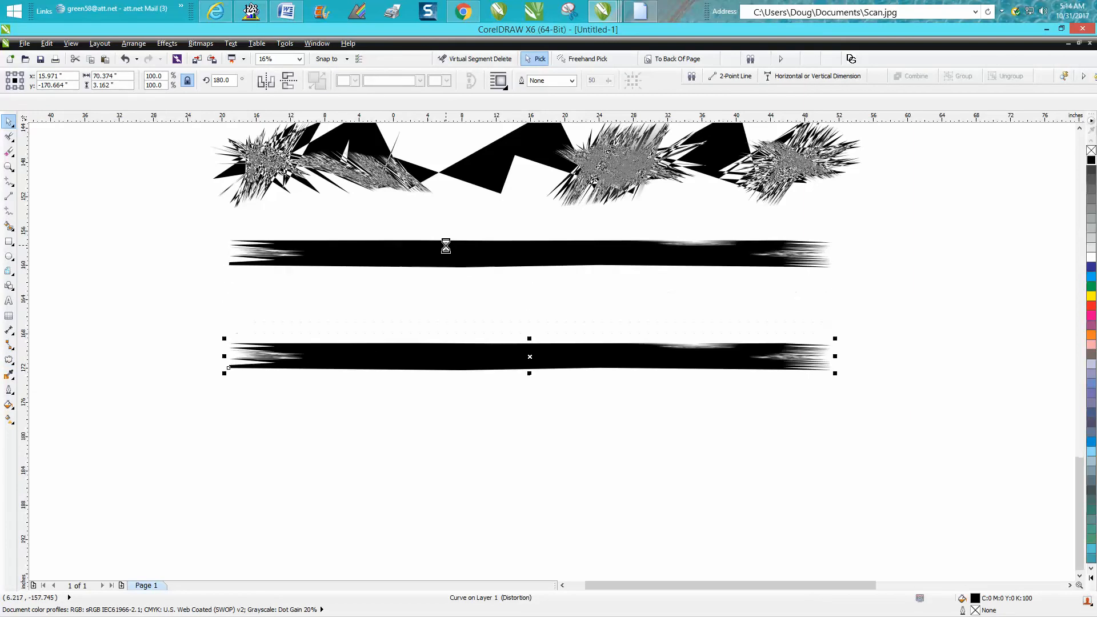
click(296, 88)
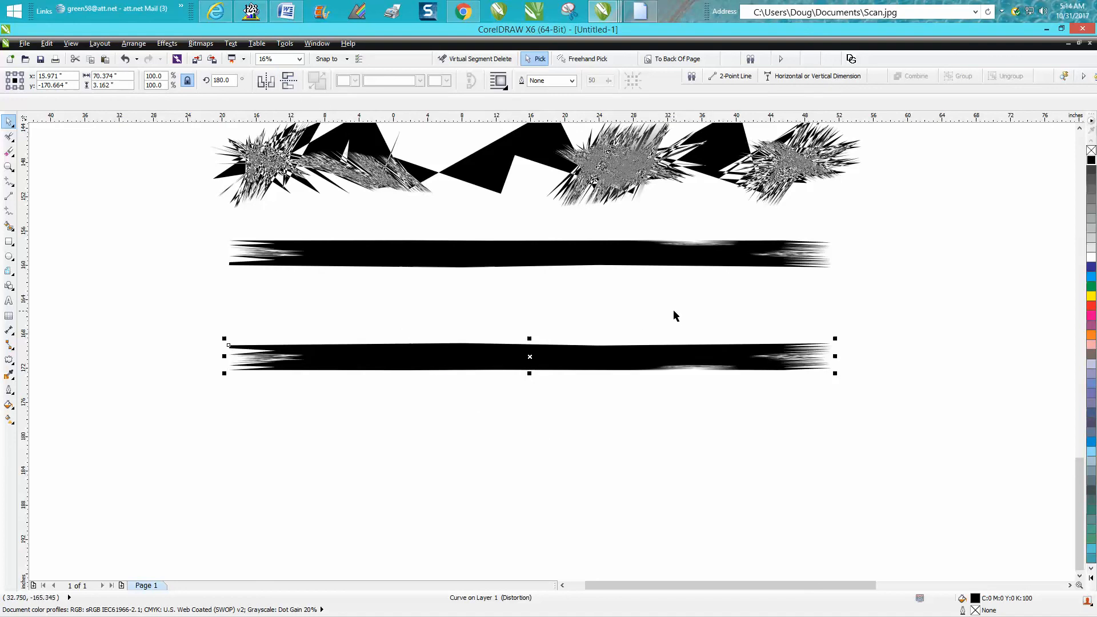
- Fill the mirrored copy at the bottom with red
click(9, 167)
drag(627, 335, 751, 387)
scroll(570, 377, down, 2)
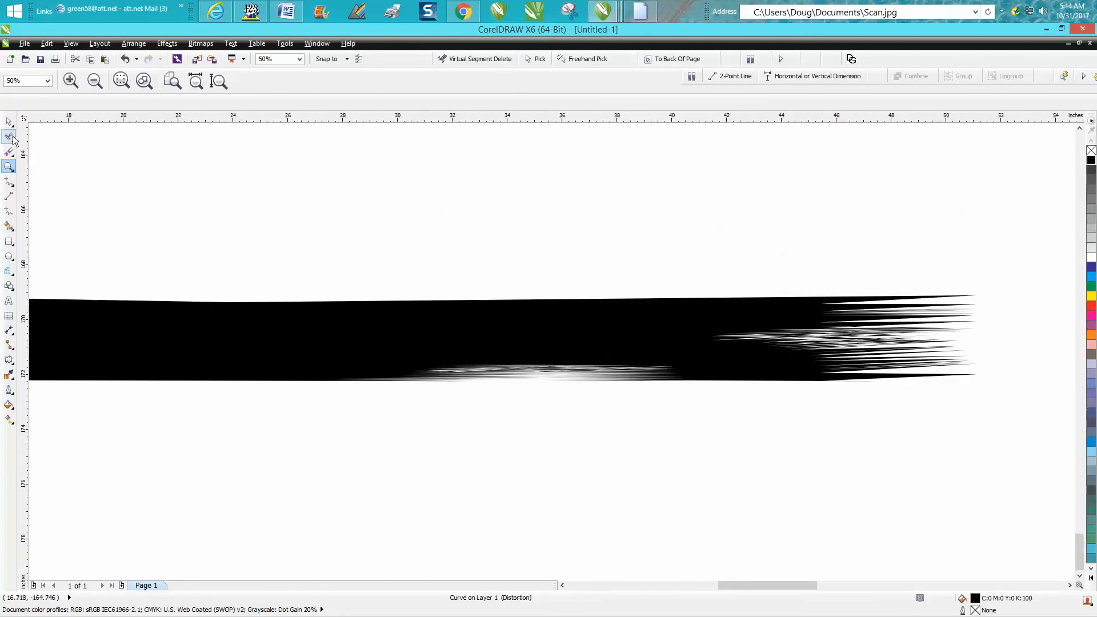
scroll(501, 311, down, 1)
scroll(569, 337, down, 1)
scroll(568, 338, down, 1)
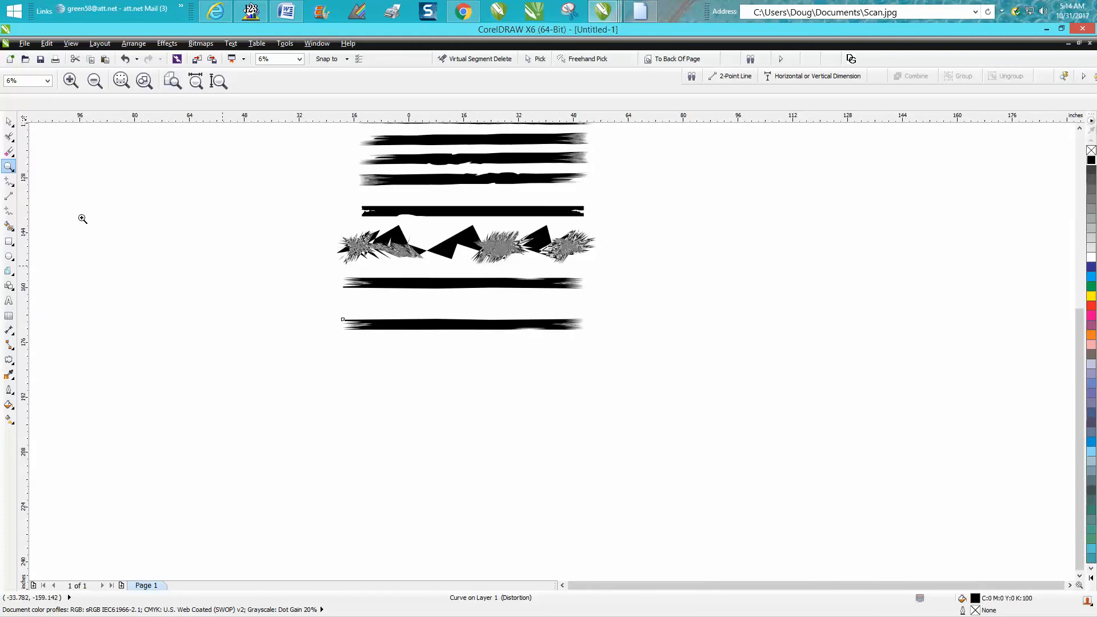
click(9, 122)
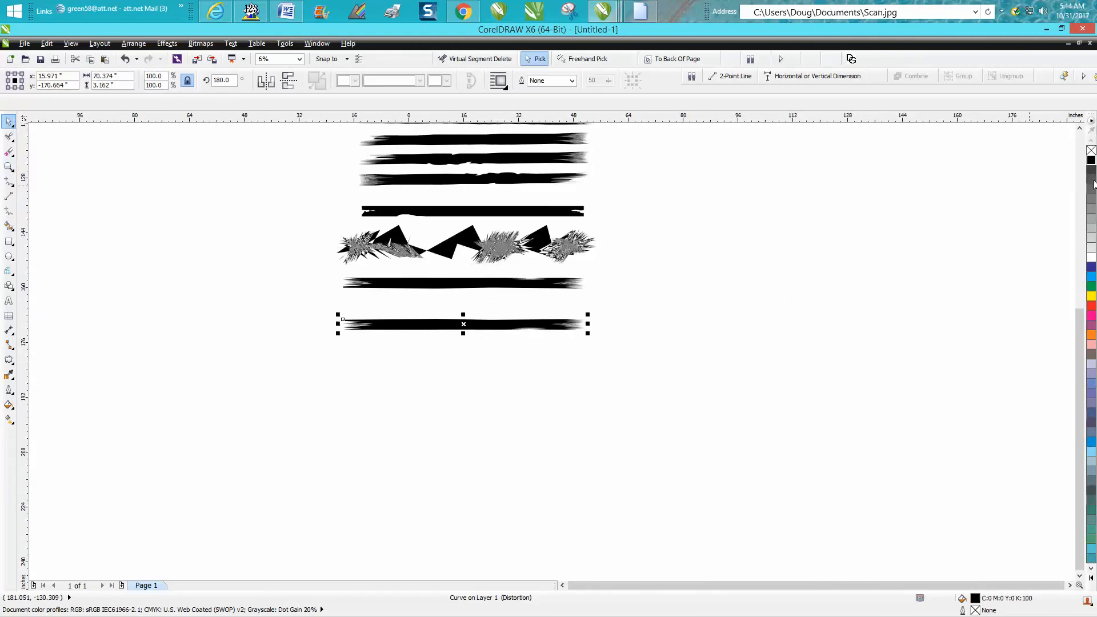
click(1092, 306)
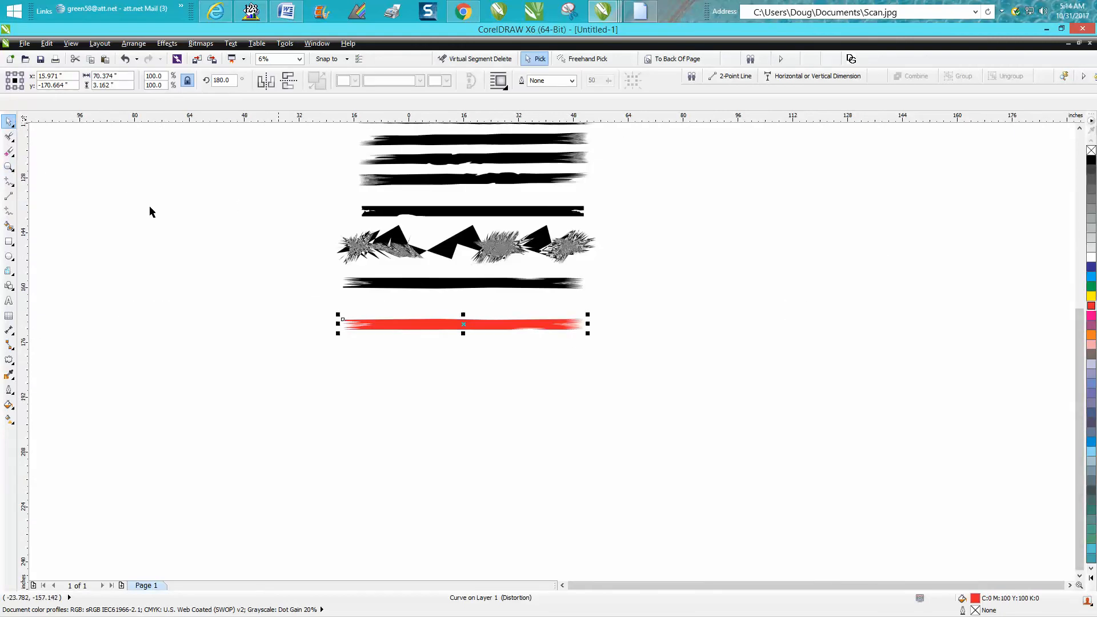
- Delete the heavily distorted, shattered bar between the upper notched bar and the frayed black bar
click(9, 167)
drag(321, 302, 655, 360)
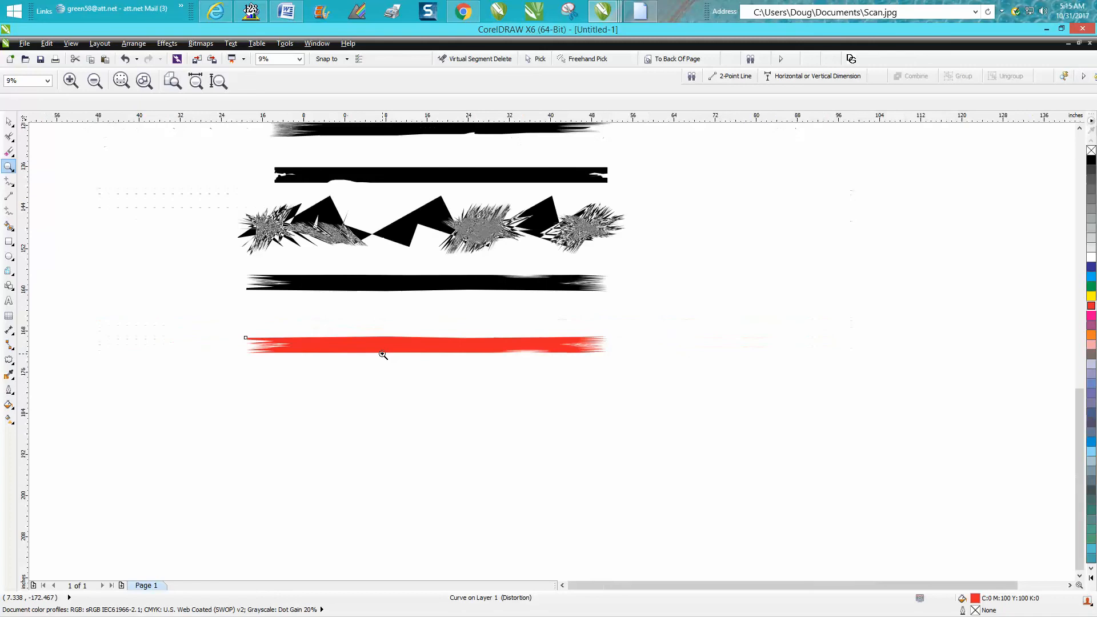
key(space)
click(327, 221)
key(Delete)
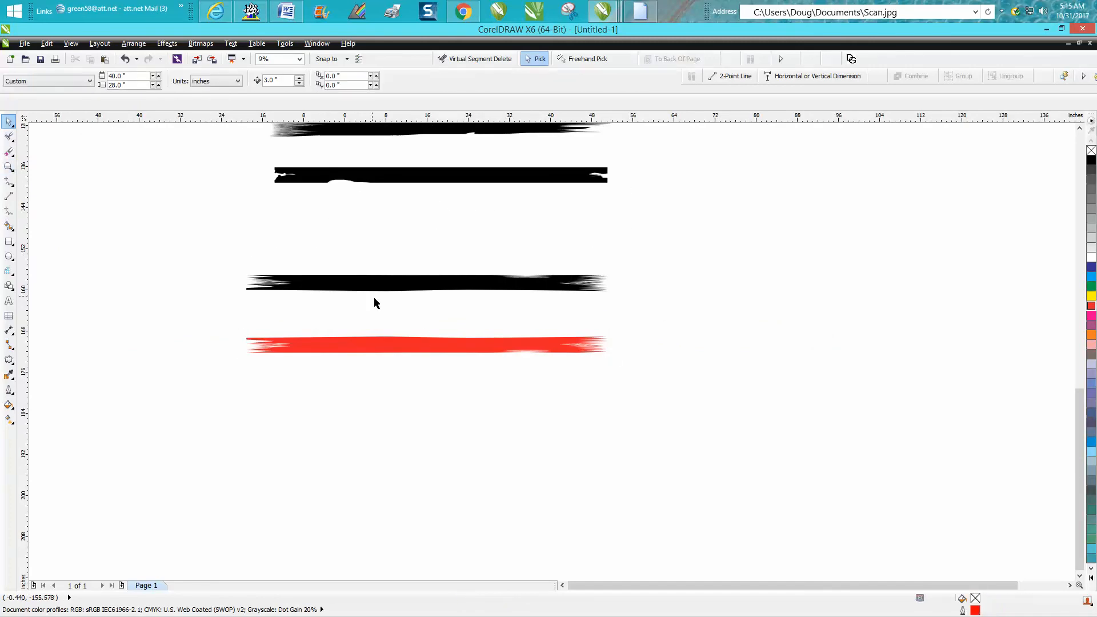
- Duplicate the red bar 9 inches below itself and mirror the copy both horizontally and vertically
click(398, 346)
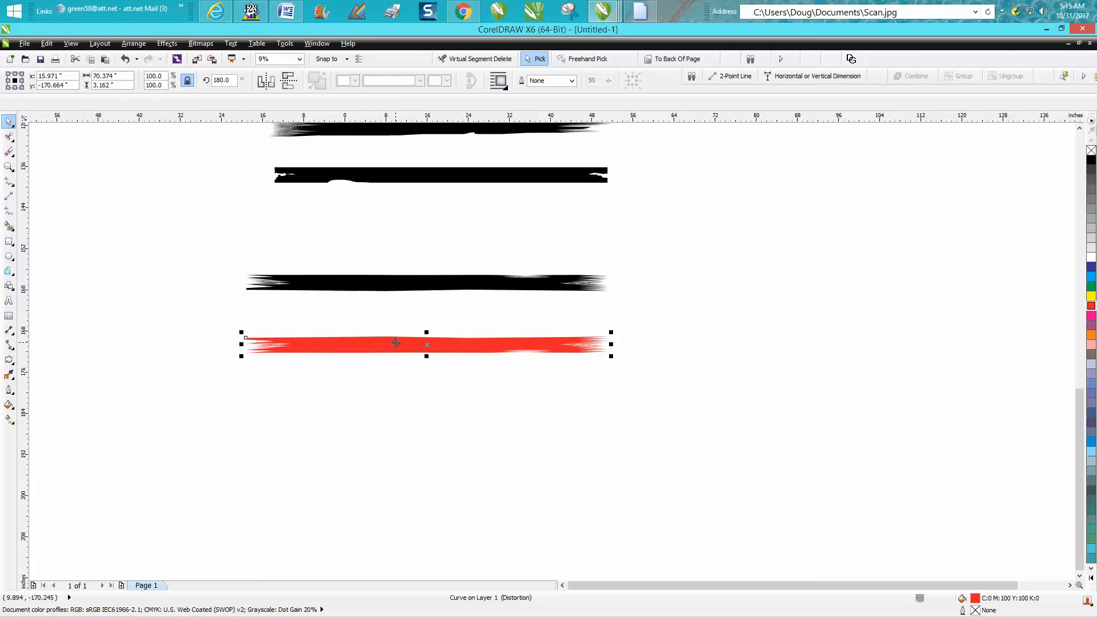
key(Down)
key(Down)
key(Down)
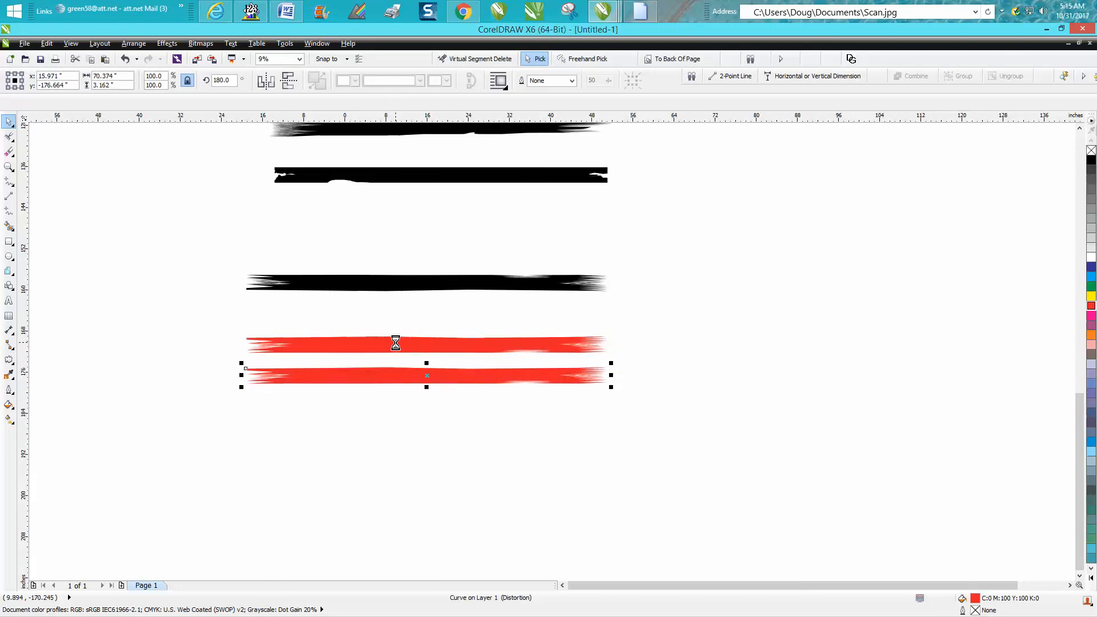
click(264, 91)
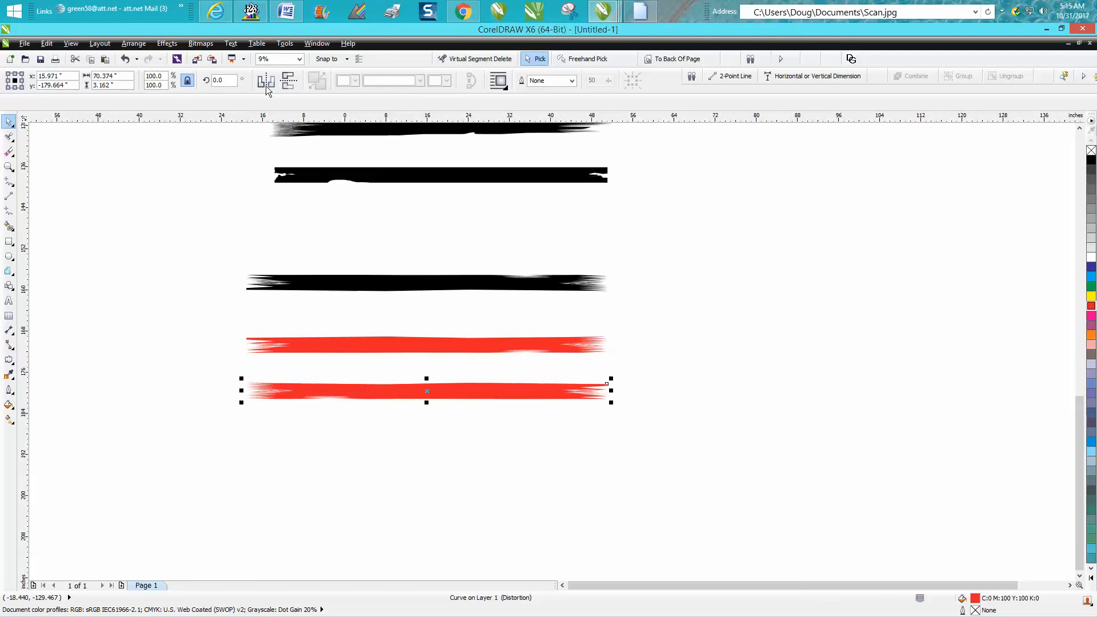
click(289, 85)
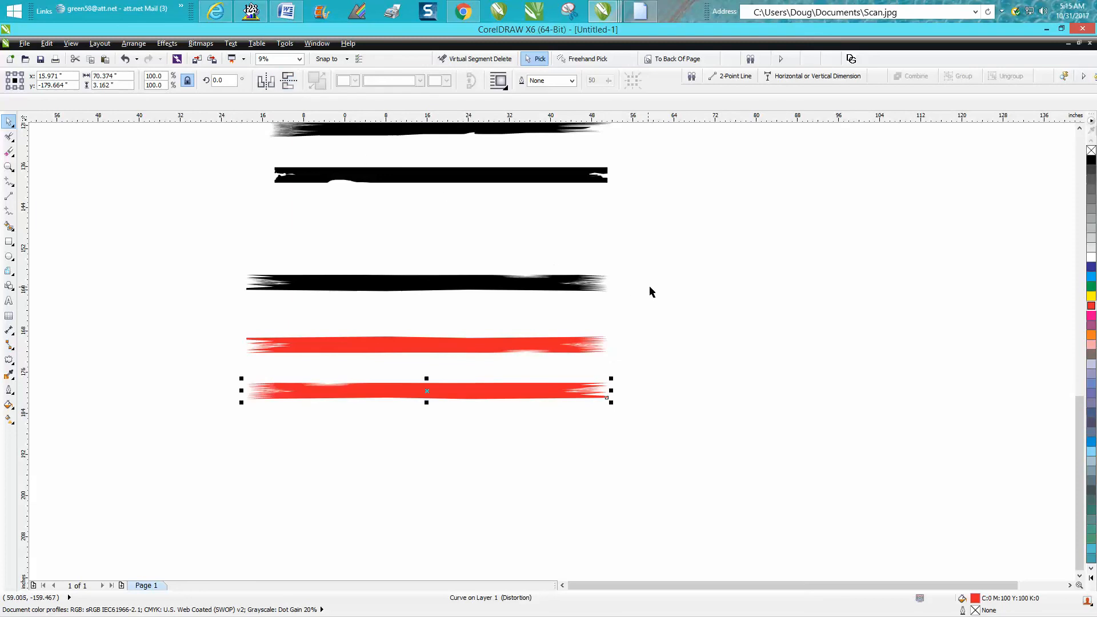
- Erase a thin wavy streak in the first red stripe below the right flag's blue canton with the Eraser at 0.11 inch
scroll(610, 347, down, 3)
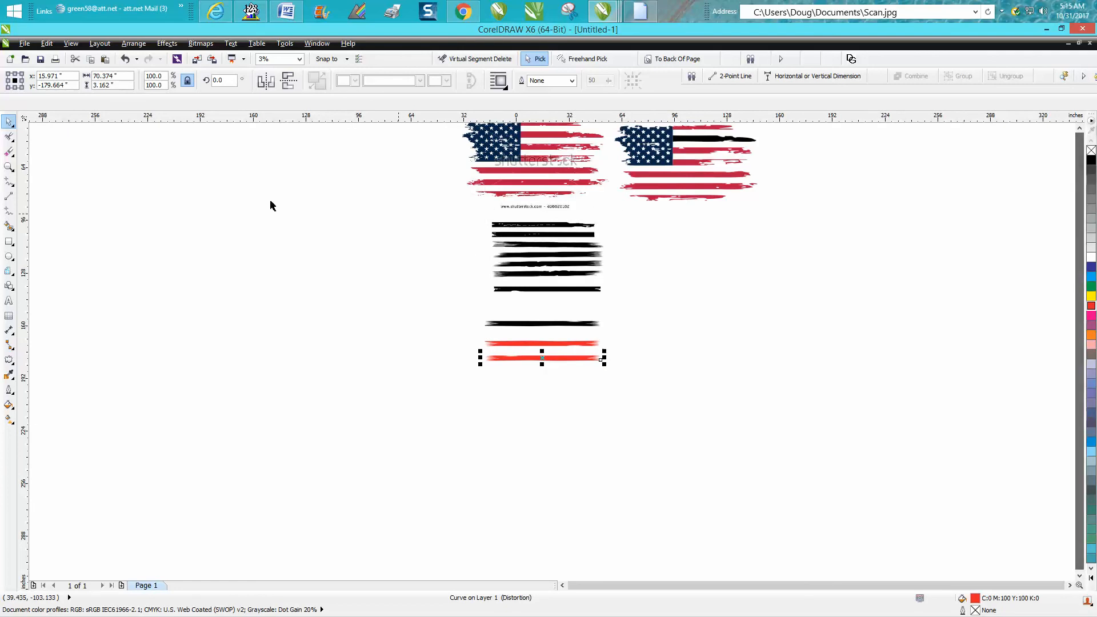
click(10, 167)
drag(776, 144, 583, 227)
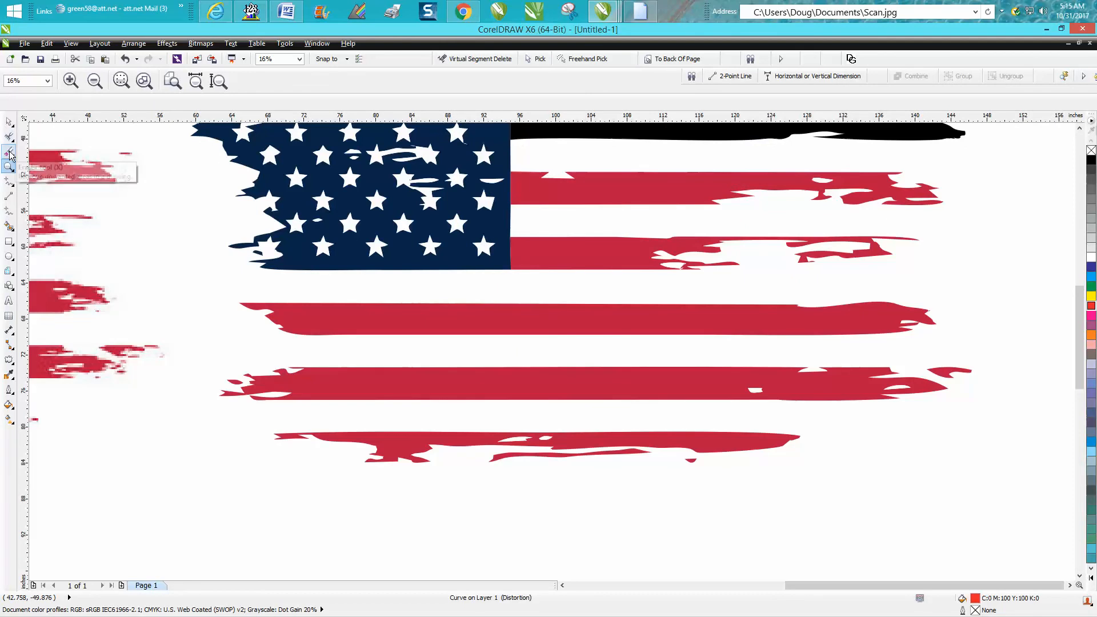
click(10, 151)
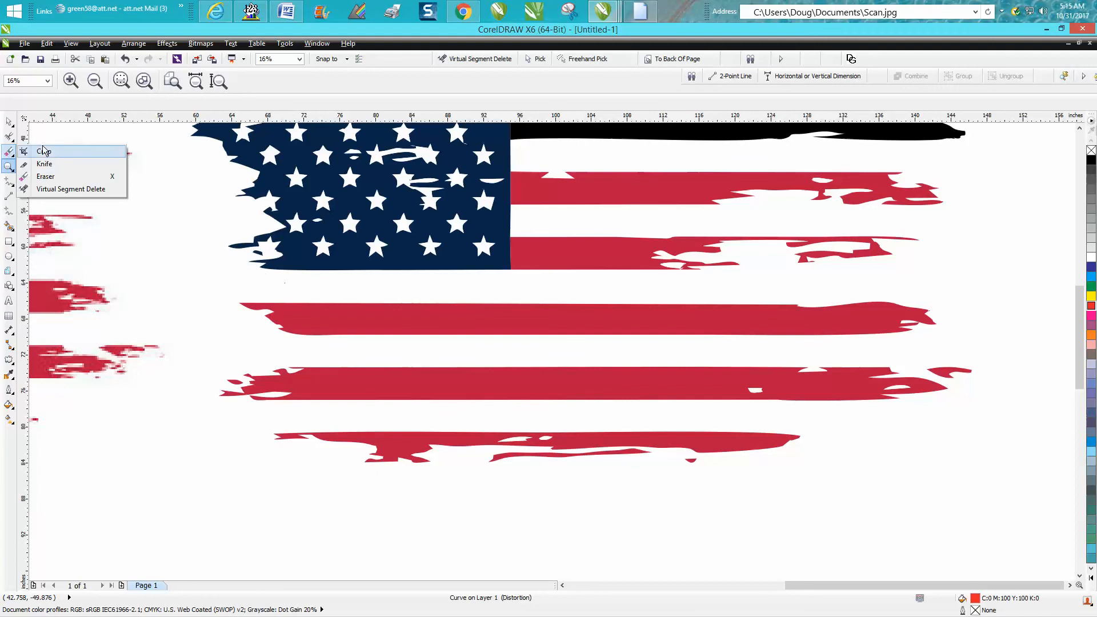
click(48, 177)
click(379, 323)
drag(384, 323, 521, 327)
scroll(540, 339, down, 4)
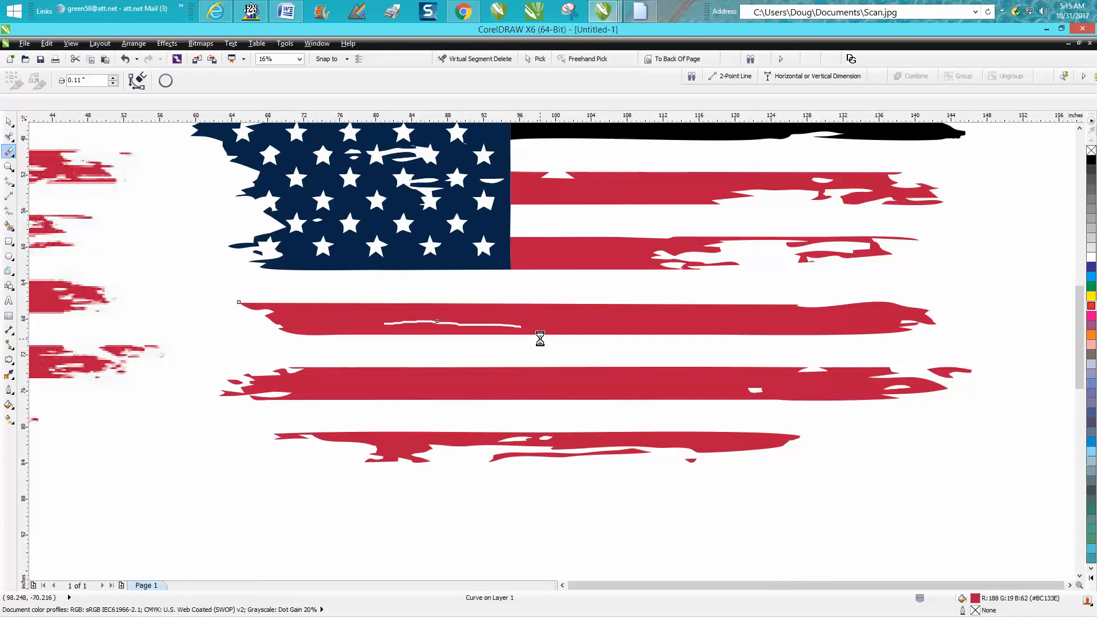